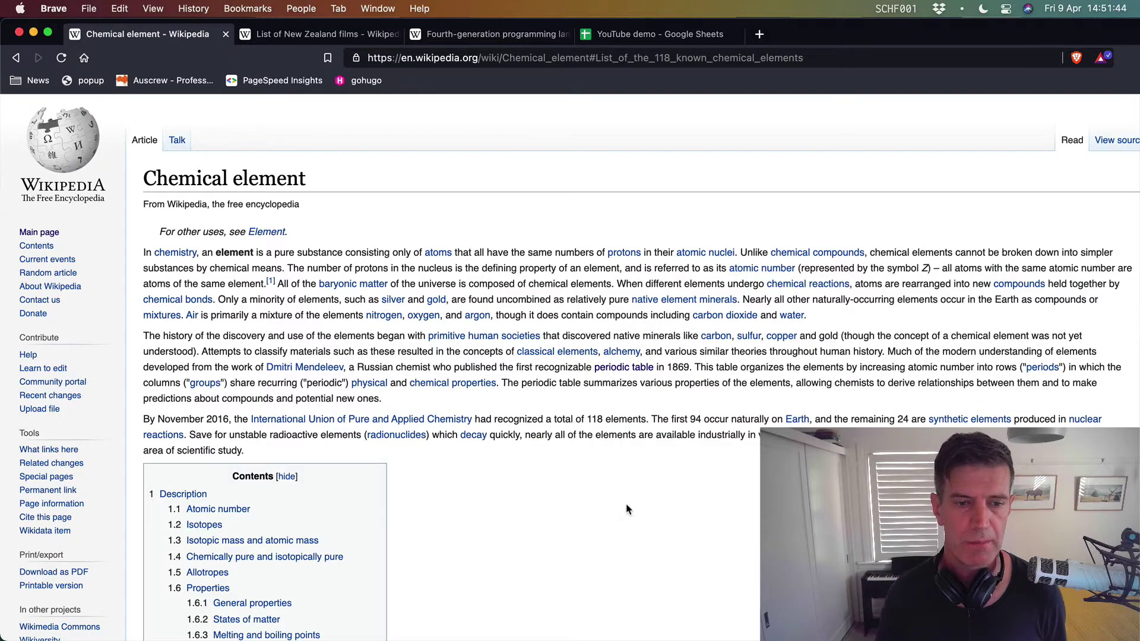
Jump to the 'List of the 118 known chemical elements' section, then open the View > Developer menu
{"action": "scroll", "coordinate": [626, 509], "scroll_direction": "down", "scroll_amount": 1}
{"action": "scroll", "coordinate": [626, 509], "scroll_direction": "down", "scroll_amount": 1}
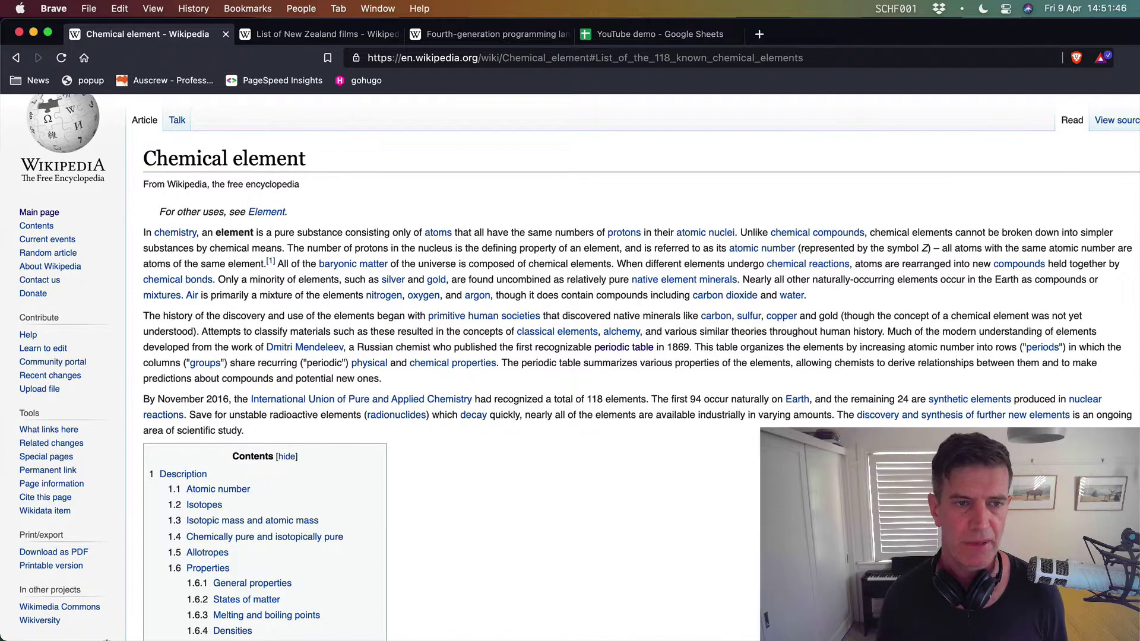
{"action": "scroll", "coordinate": [549, 463], "scroll_direction": "down", "scroll_amount": 1}
{"action": "scroll", "coordinate": [549, 463], "scroll_direction": "down", "scroll_amount": 10}
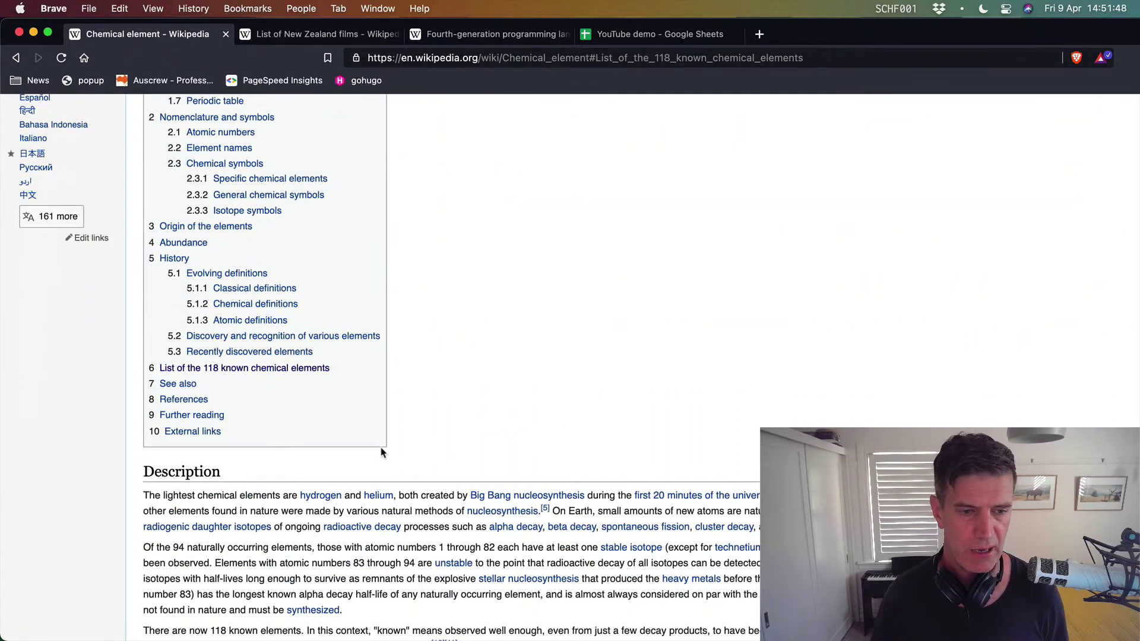
{"action": "left_click", "coordinate": [264, 369]}
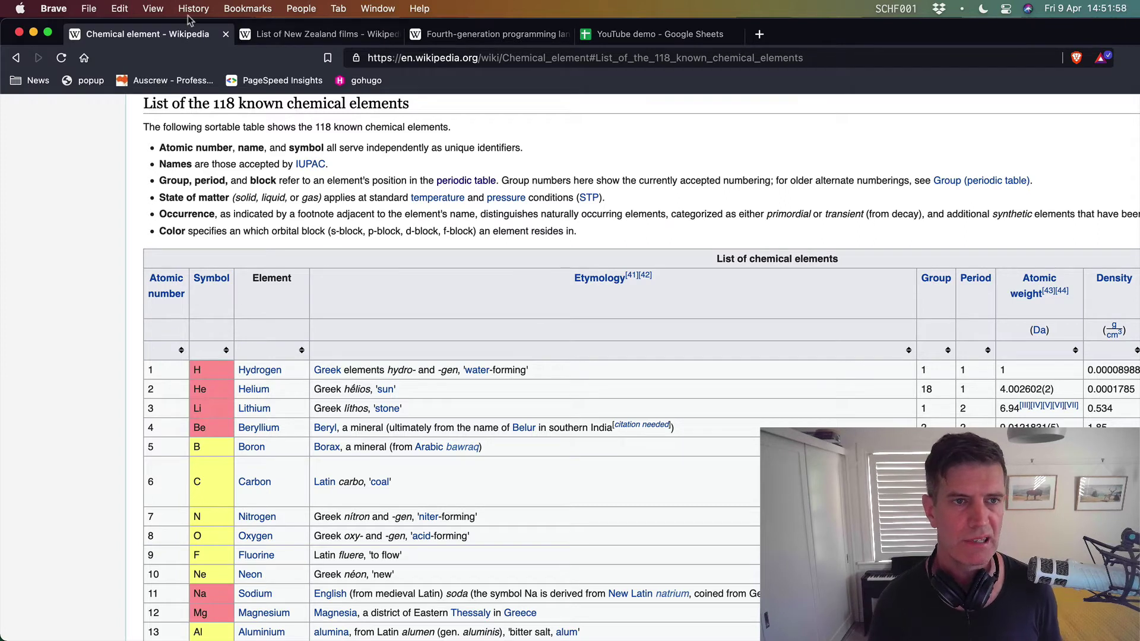
{"action": "left_click", "coordinate": [153, 9]}
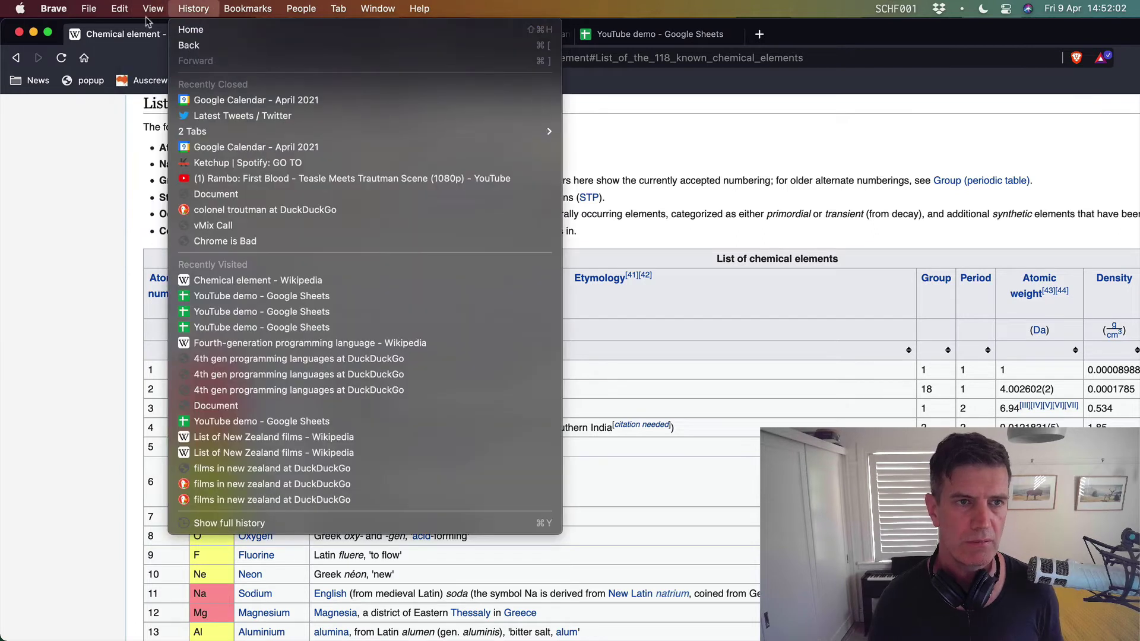
{"action": "mouse_move", "coordinate": [194, 233]}
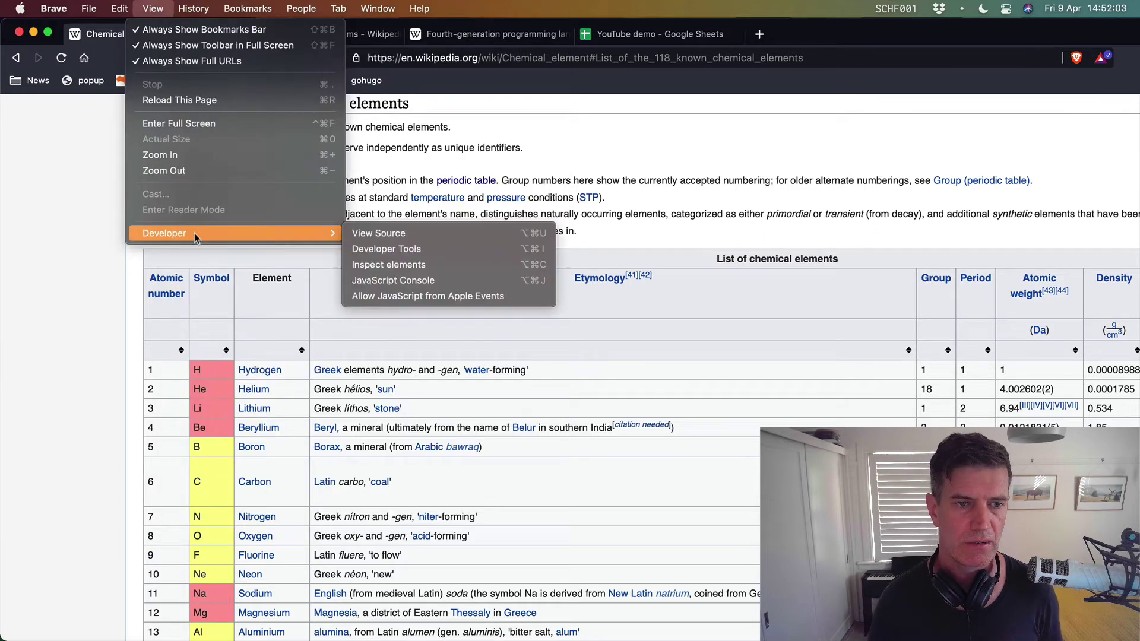
Open Developer Tools beside the Chemical element article and show the Console
{"action": "left_click", "coordinate": [440, 249]}
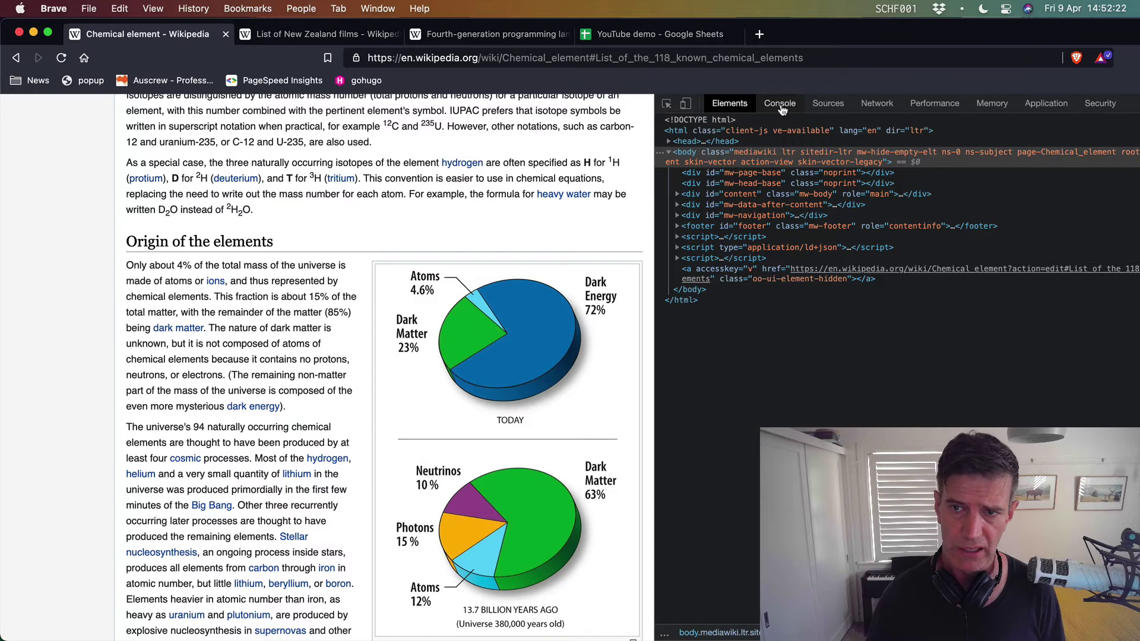
{"action": "left_click", "coordinate": [780, 103]}
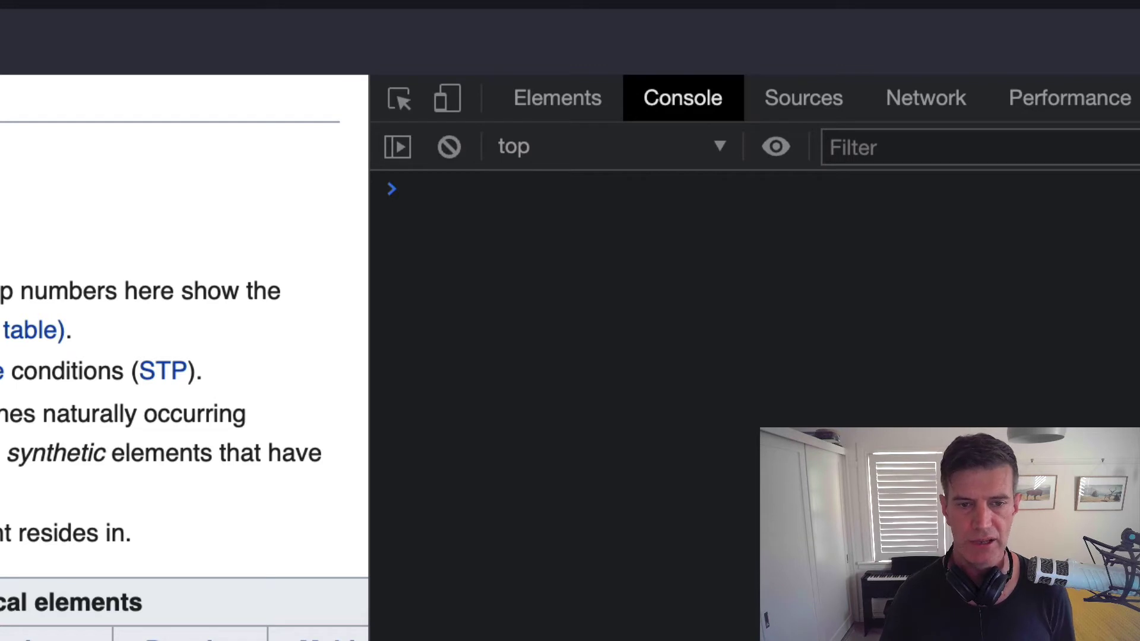
Enter document.querySelectorAll("table") in the Console with autocomplete, leaving it unrun
{"action": "type", "text": "do"}
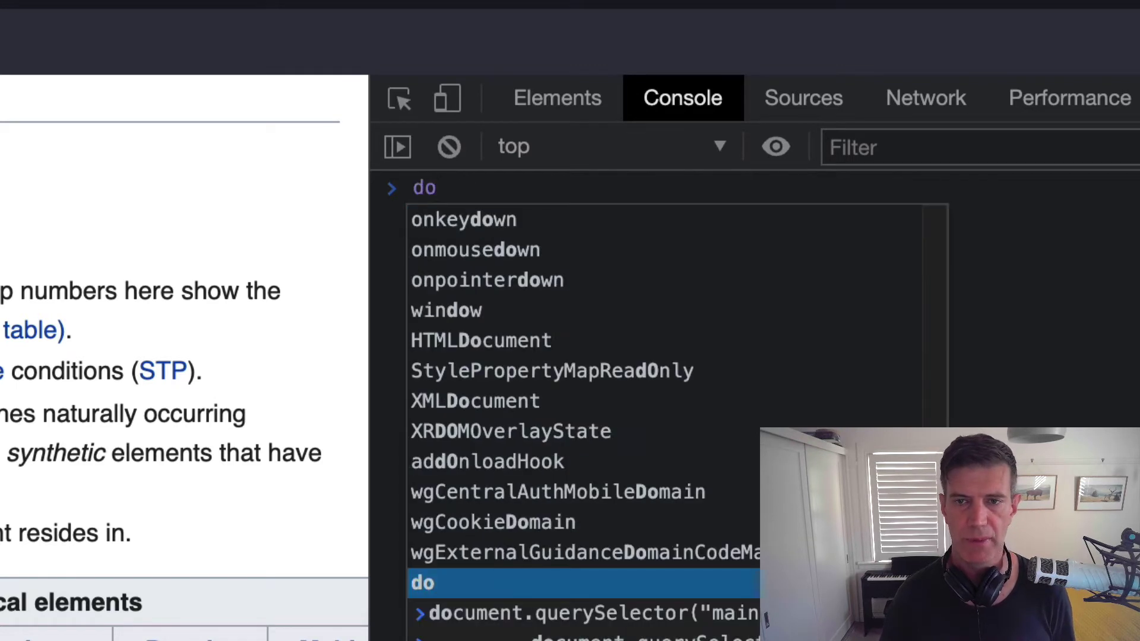
{"action": "type", "text": "cu"}
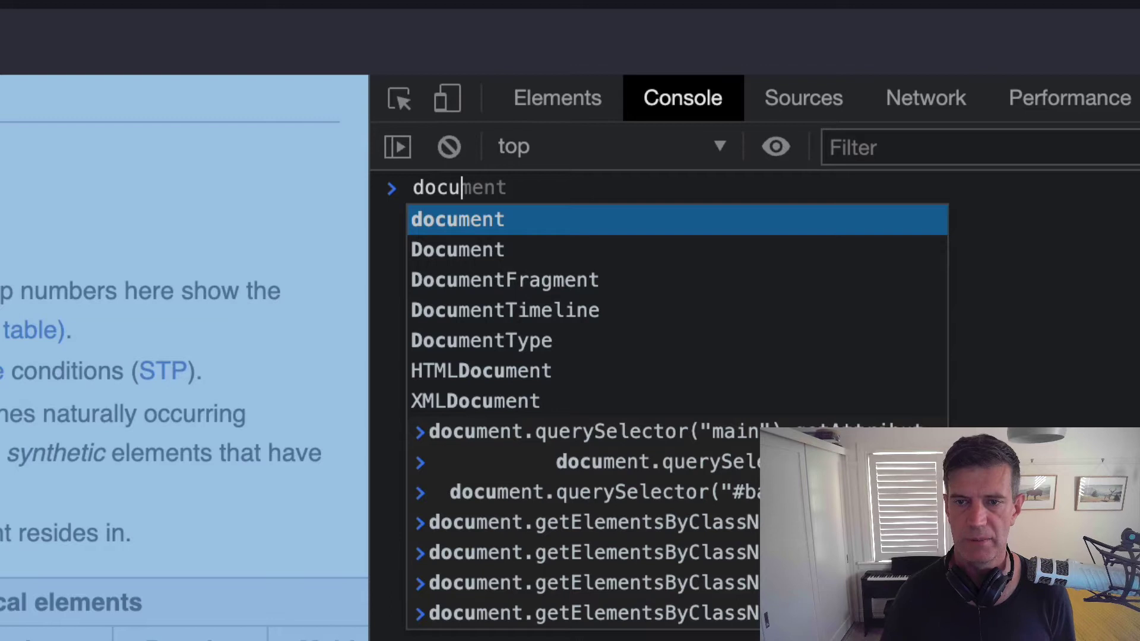
{"action": "type", "text": "ment."}
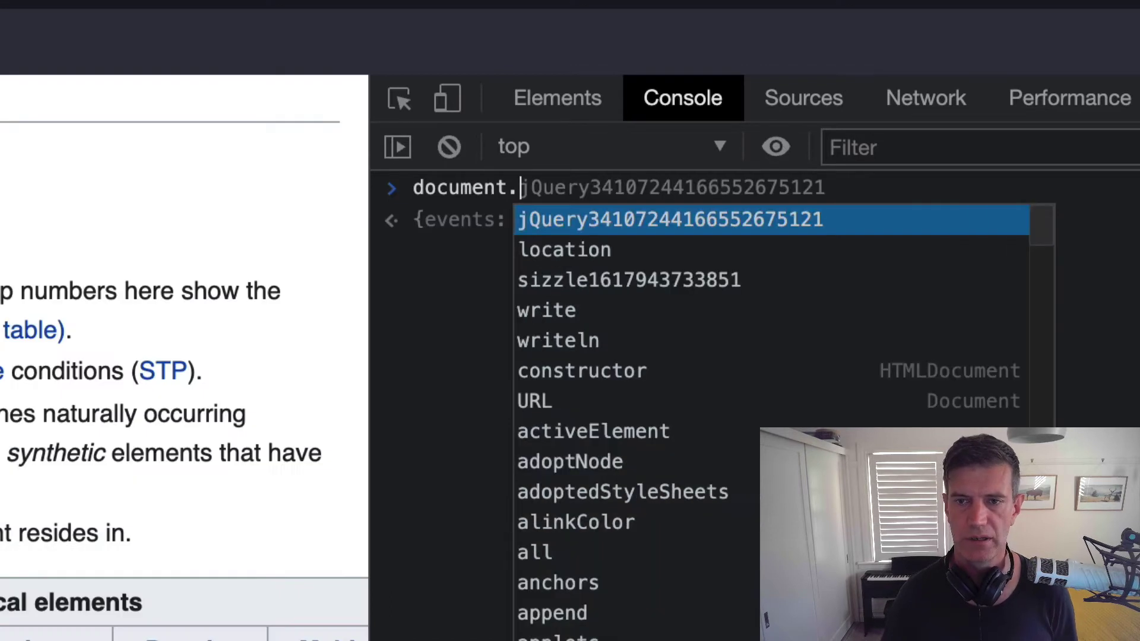
{"action": "type", "text": "qer"}
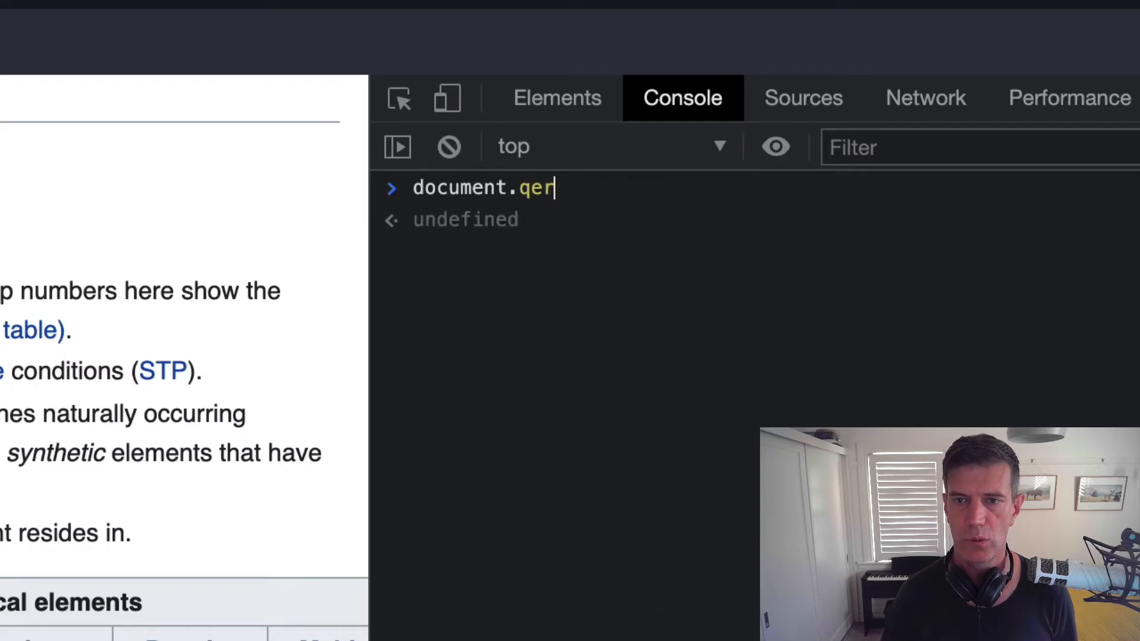
{"action": "key", "text": "BackSpace"}
{"action": "key", "text": "BackSpace"}
{"action": "type", "text": "uerysel"}
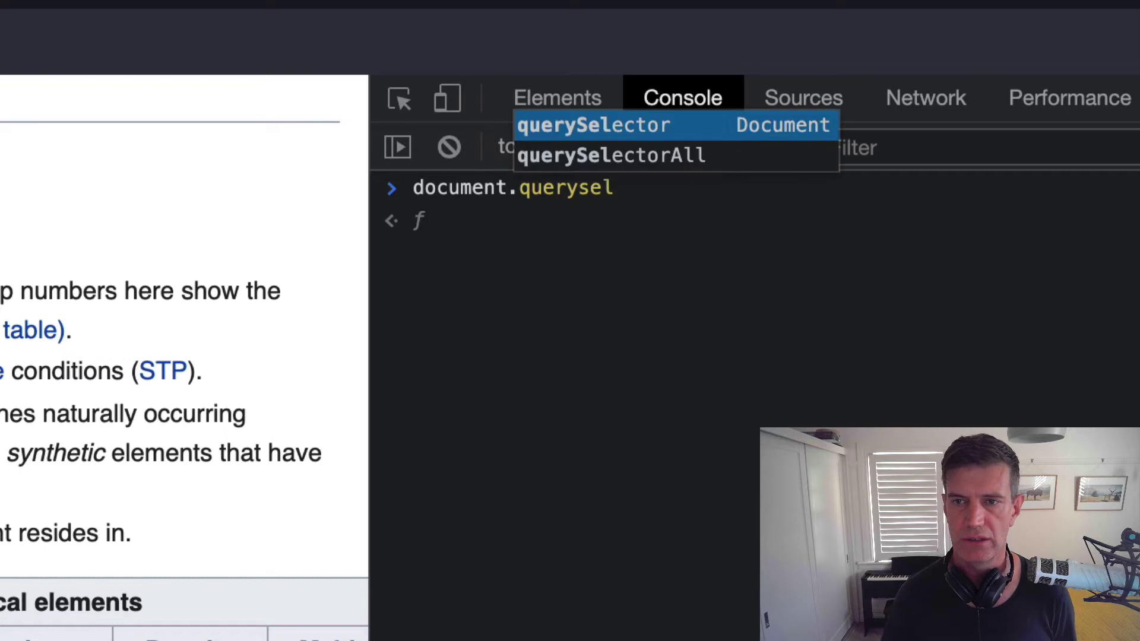
{"action": "key", "text": "Down"}
{"action": "key", "text": "Tab"}
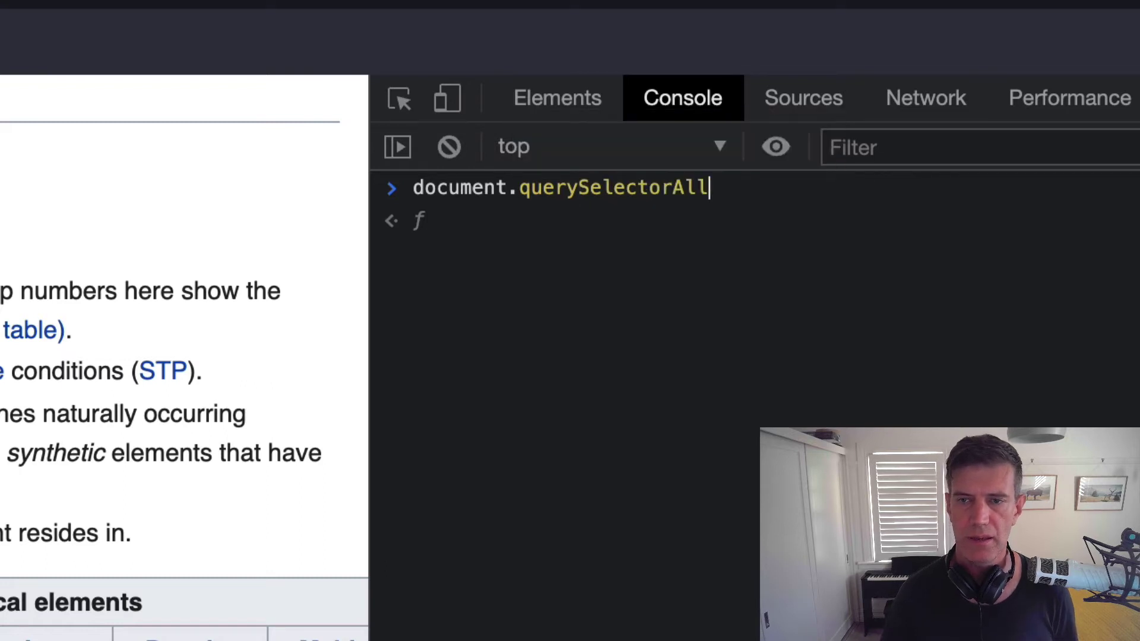
{"action": "type", "text": "("}
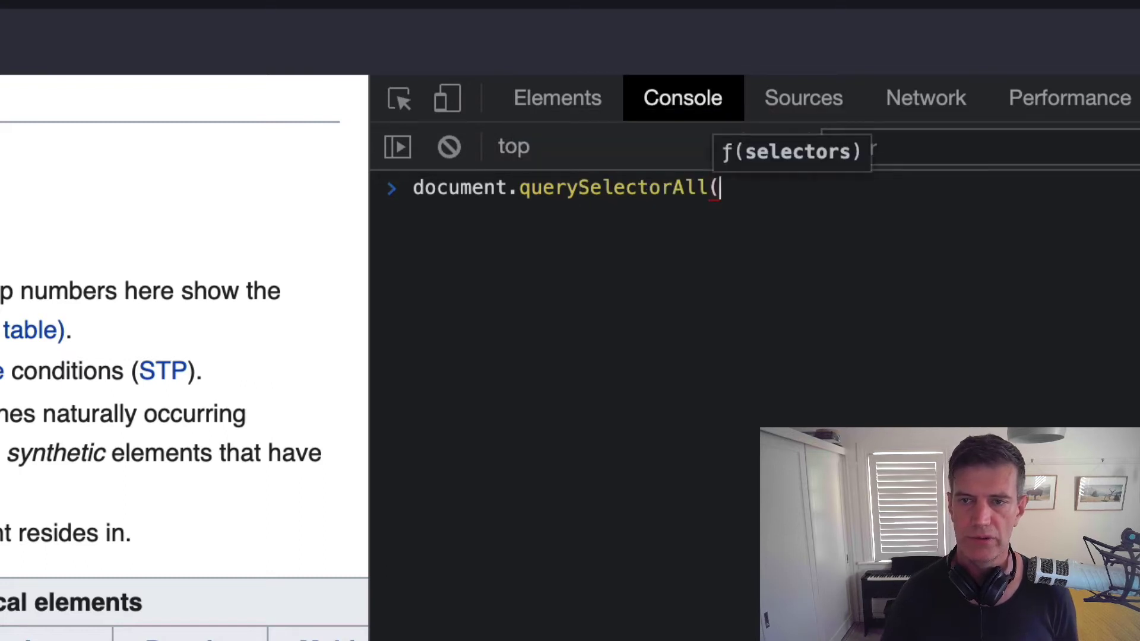
{"action": "type", "text": "\""}
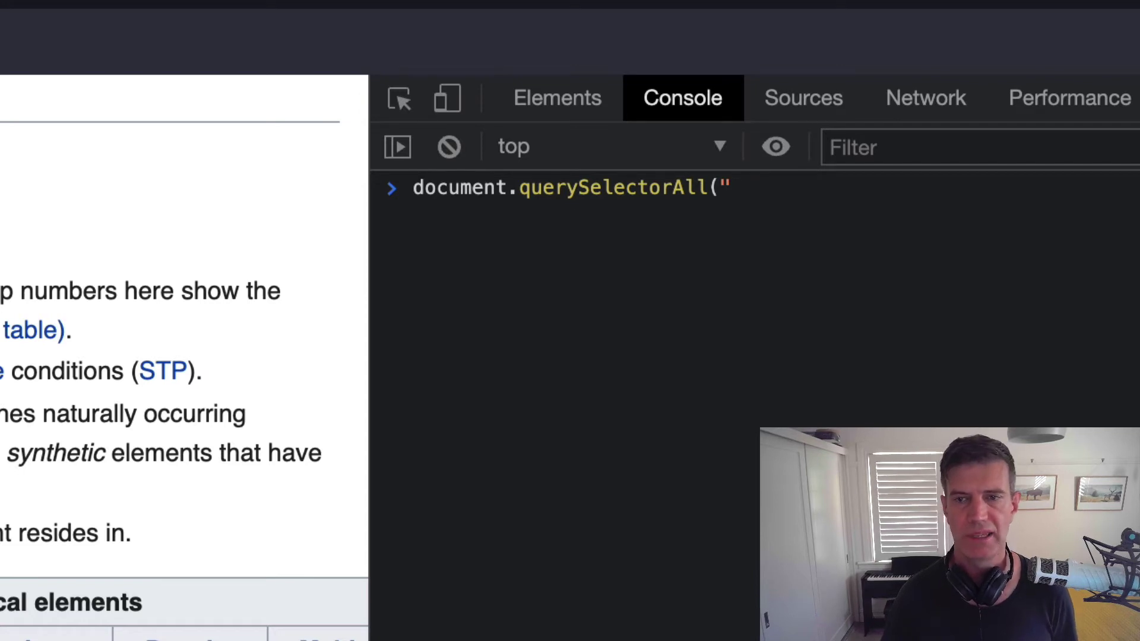
{"action": "type", "text": "tabl"}
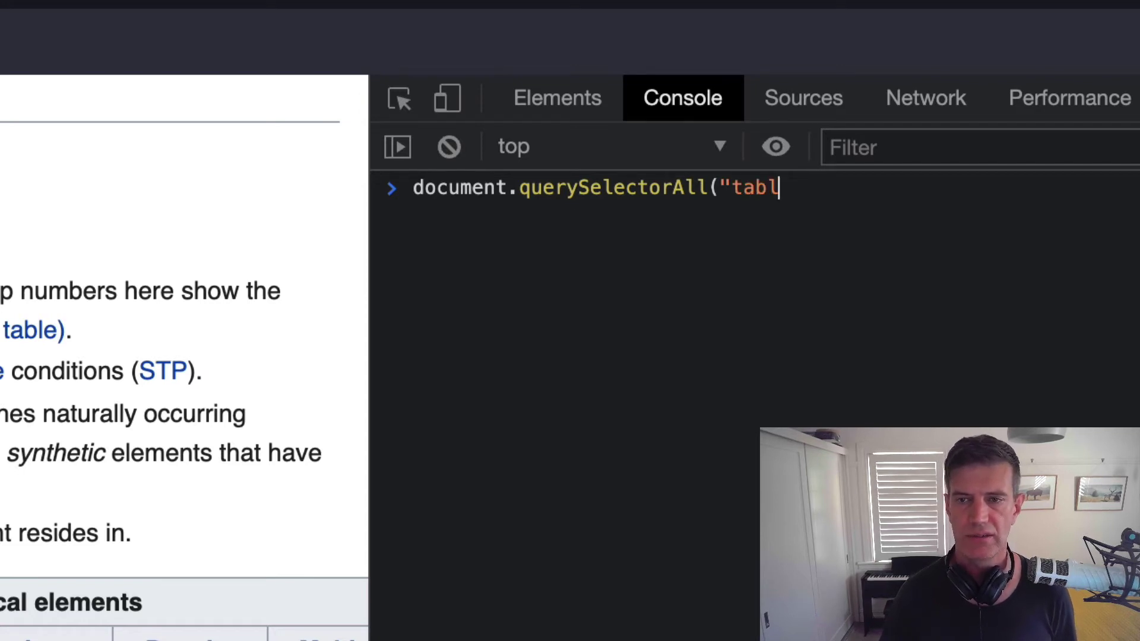
{"action": "type", "text": "e\")"}
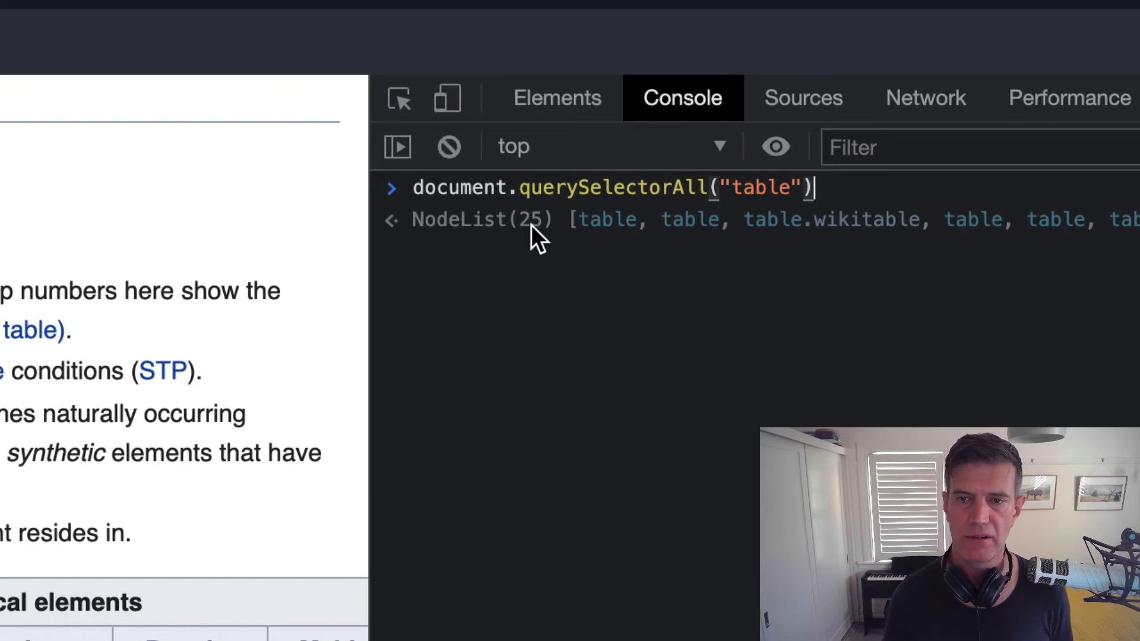
Run the table query and expand the NodeList of all 25 page tables
{"action": "key", "text": "Return"}
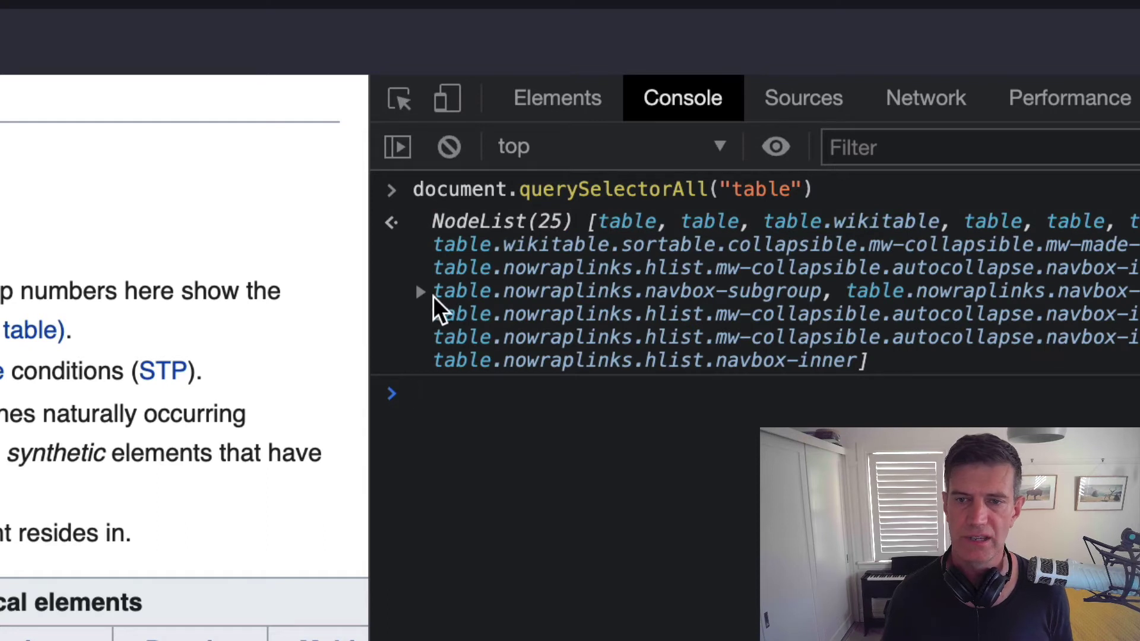
{"action": "left_click", "coordinate": [421, 295]}
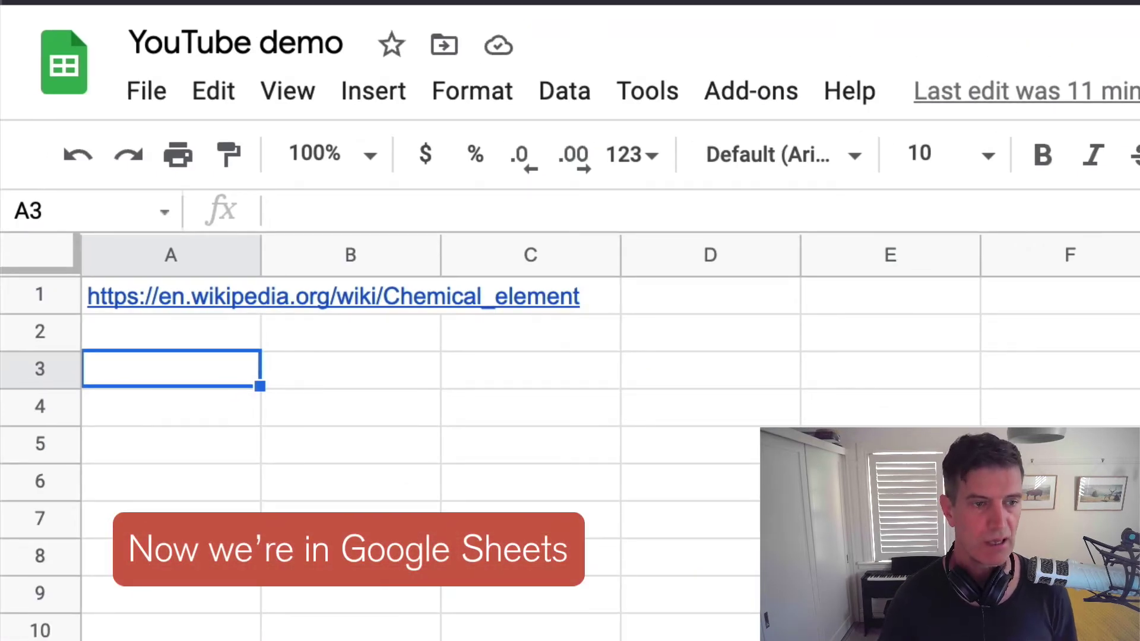
Enter =IMPORTHTML(A1, "table", 13) in A3 to import the chemical elements table
{"action": "type", "text": "="}
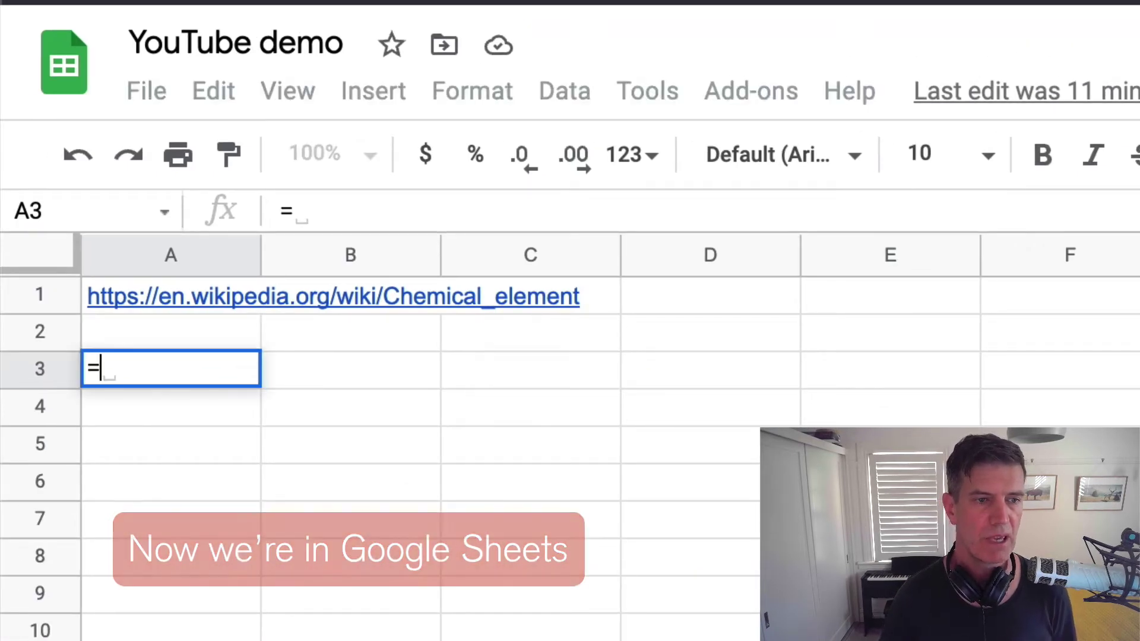
{"action": "type", "text": "impor"}
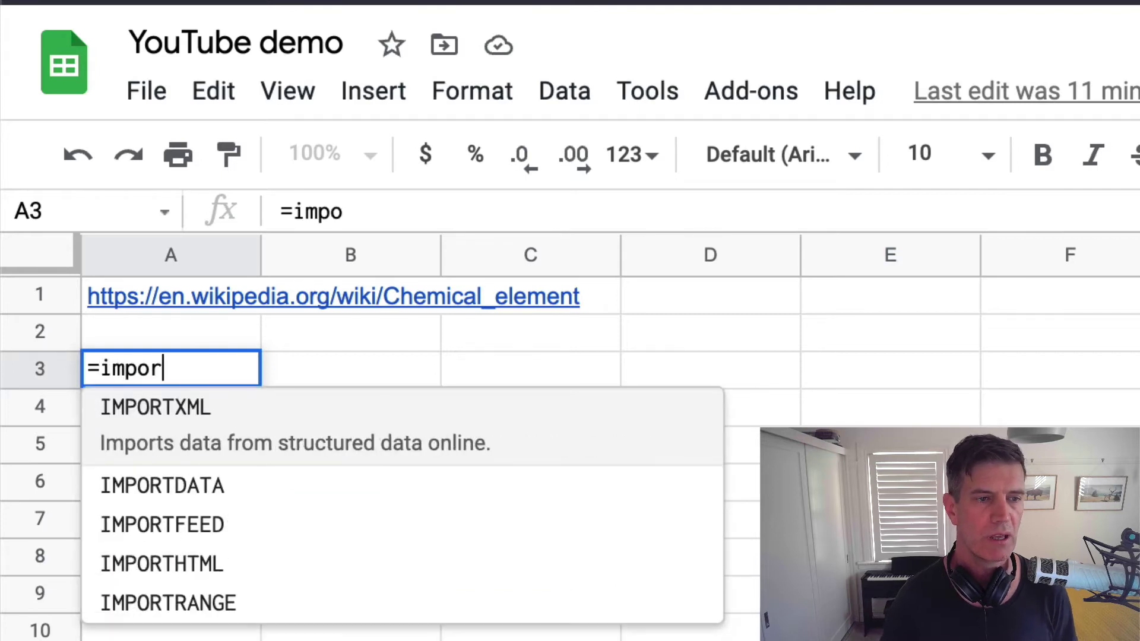
{"action": "type", "text": "th"}
{"action": "key", "text": "Tab"}
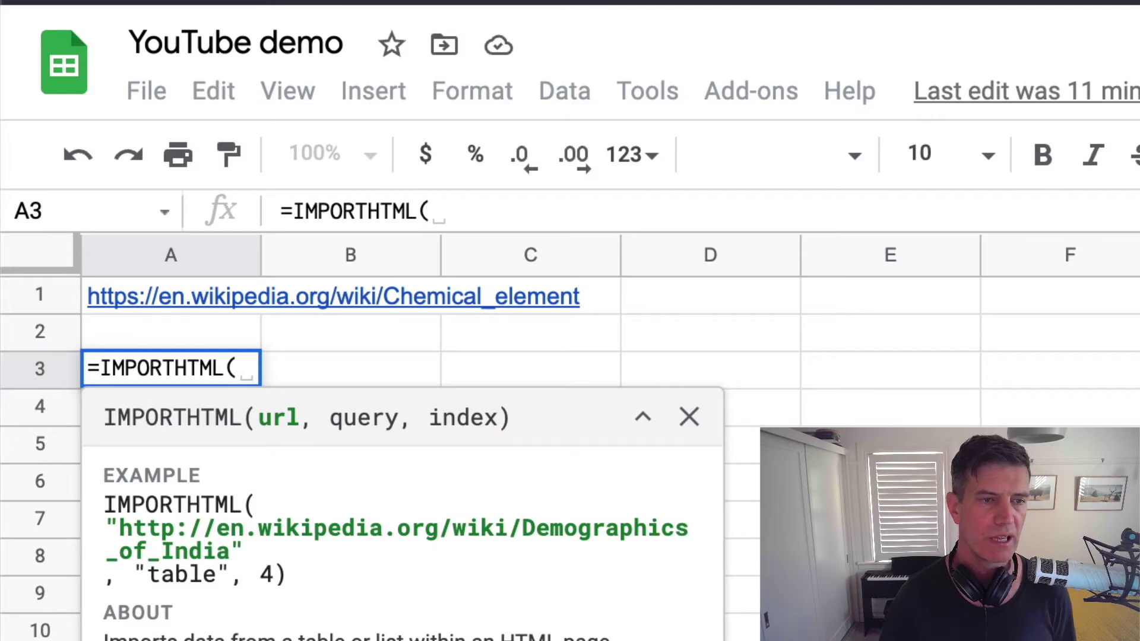
{"action": "type", "text": "a1"}
{"action": "key", "text": "BackSpace"}
{"action": "type", "text": "1"}
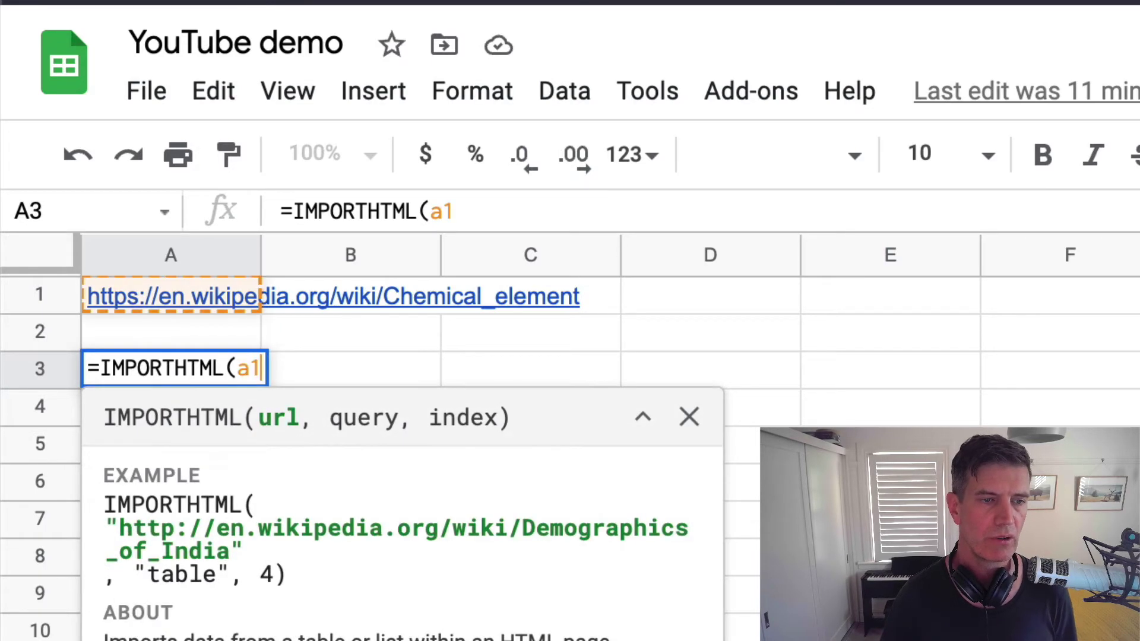
{"action": "type", "text": ", \"ta"}
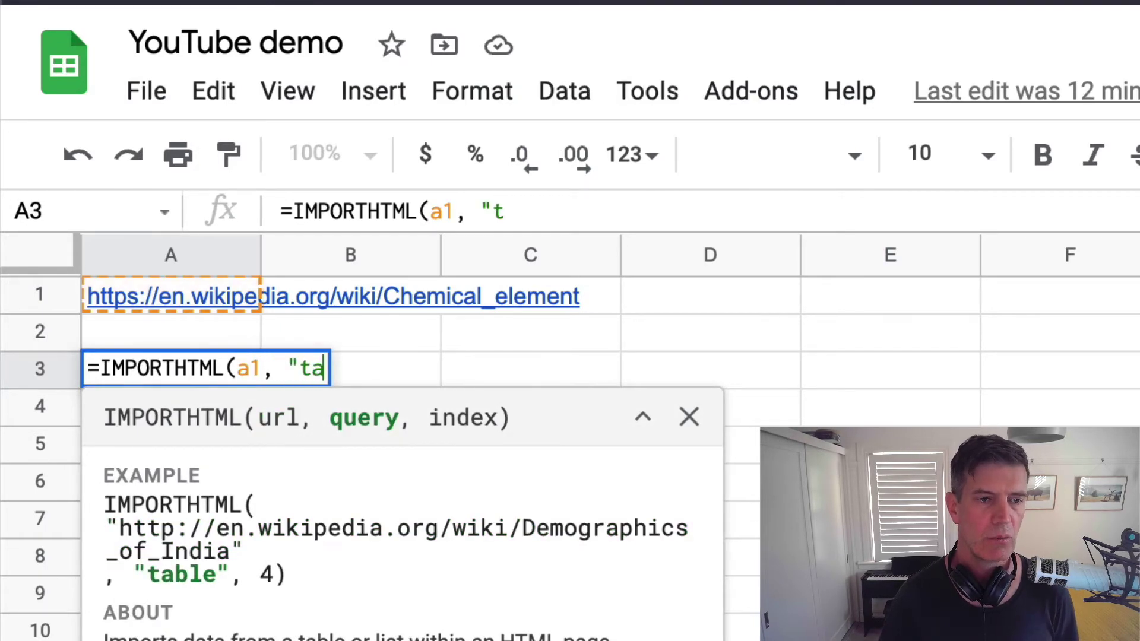
{"action": "type", "text": "ble\", 13"}
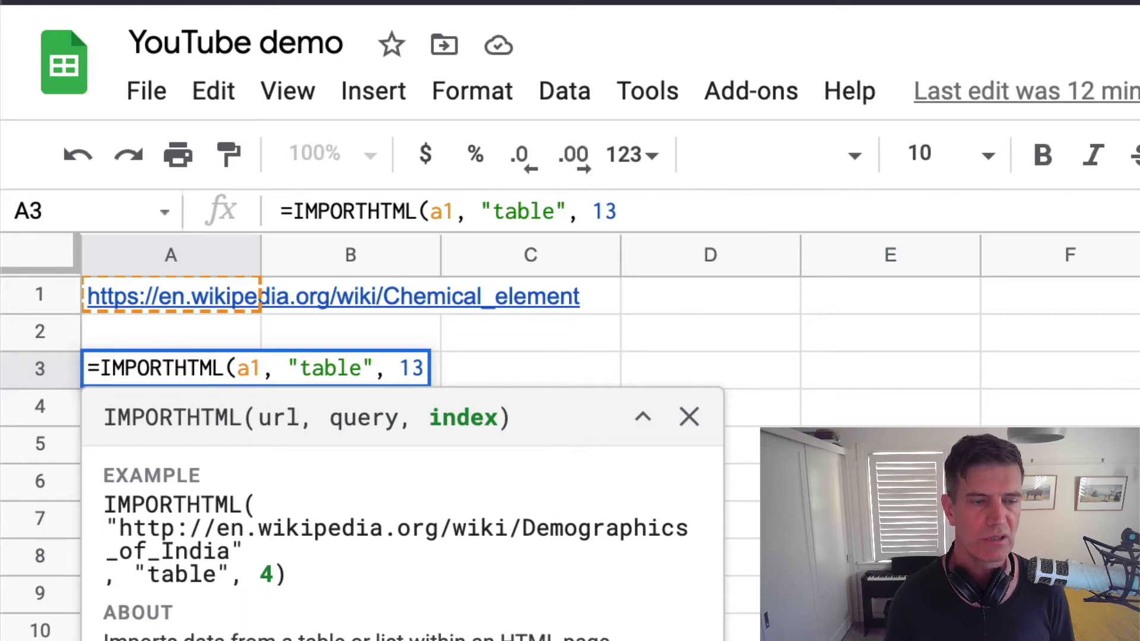
{"action": "key", "text": "Return"}
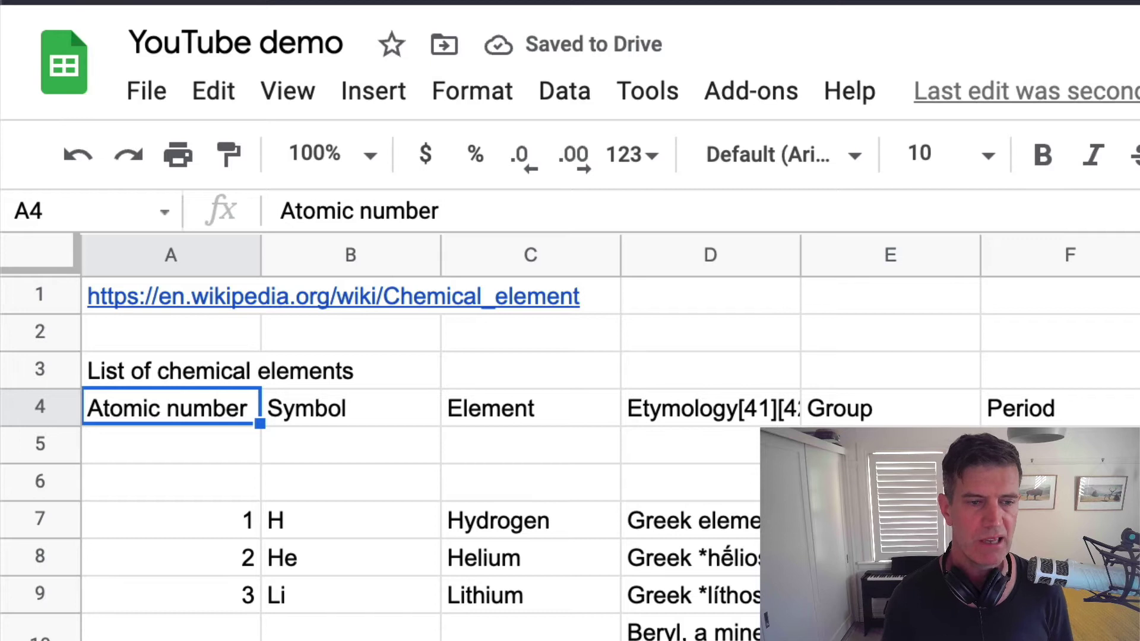
Check the imported columns, including the Symbol values H to Og, and make cell B1 bold
{"action": "key", "text": "Right"}
{"action": "key", "text": "Right"}
{"action": "key", "text": "Left"}
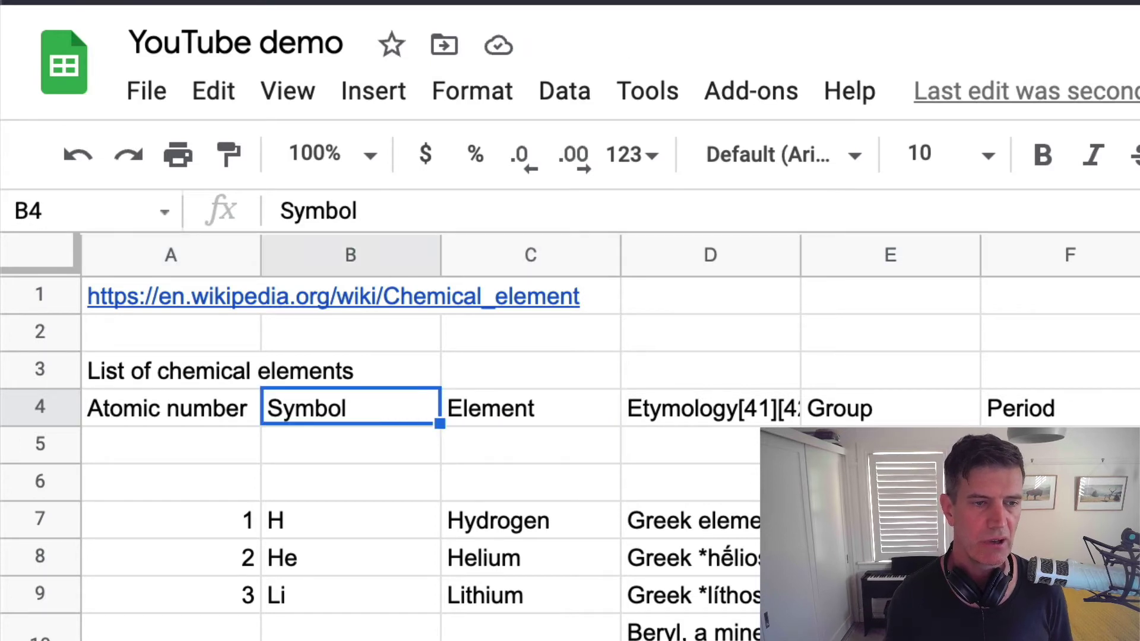
{"action": "key", "text": "Down"}
{"action": "key", "text": "Down"}
{"action": "key", "text": "Down"}
{"action": "key", "text": "super+shift+Down"}
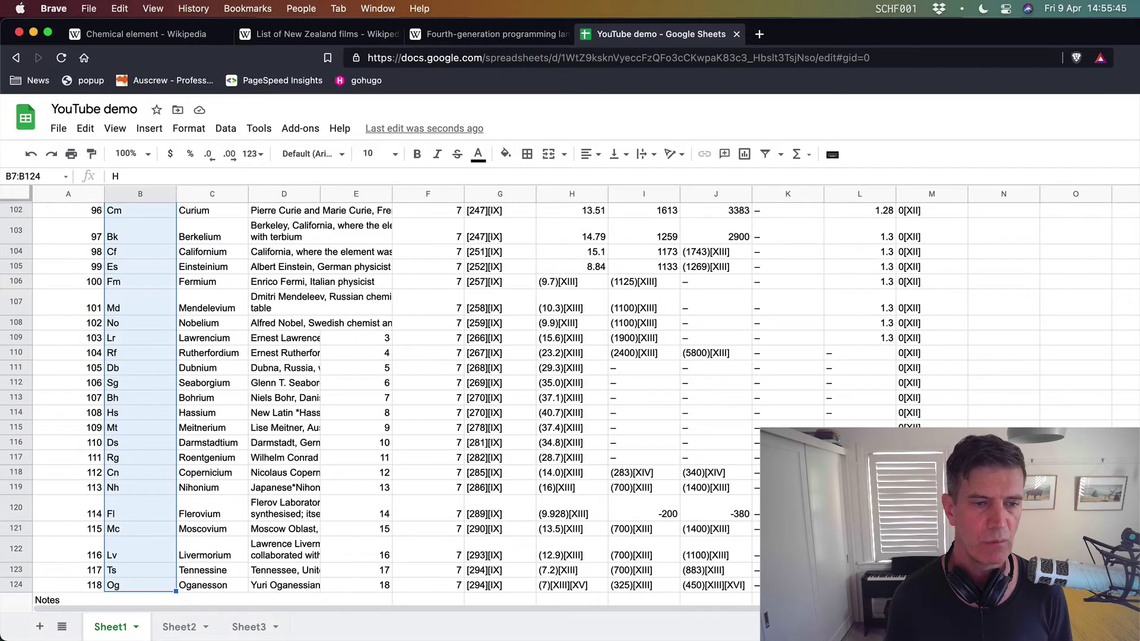
{"action": "key", "text": "Up"}
{"action": "key", "text": "super+Up"}
{"action": "key", "text": "super+Up"}
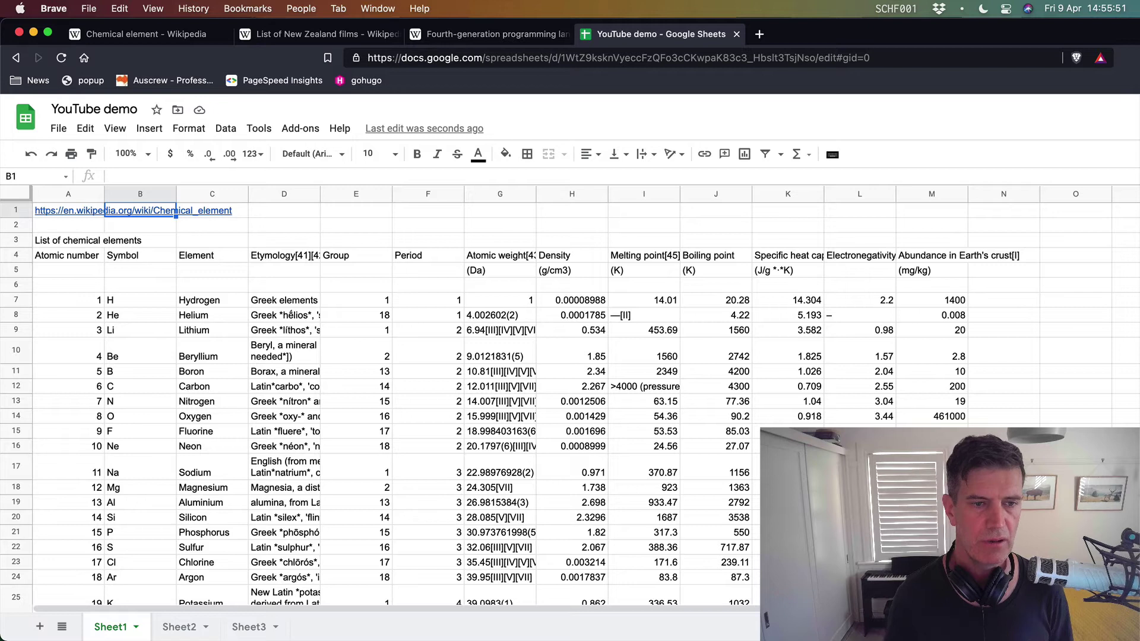
{"action": "key", "text": "super+b"}
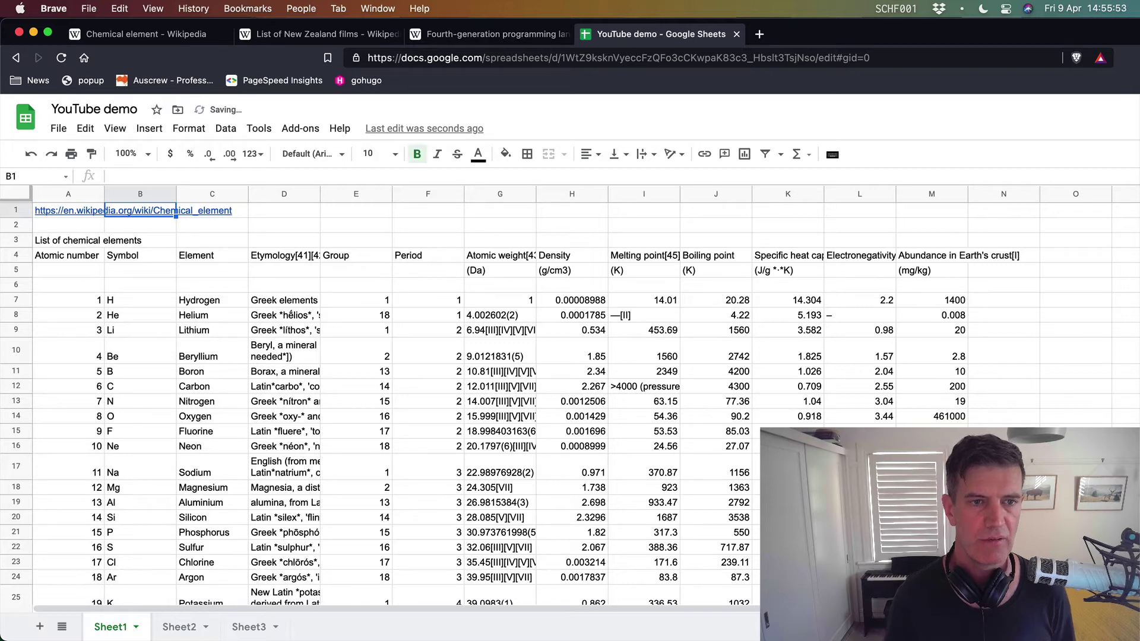
{"action": "key", "text": "ctrl+Tab"}
{"action": "key", "text": "ctrl+Tab"}
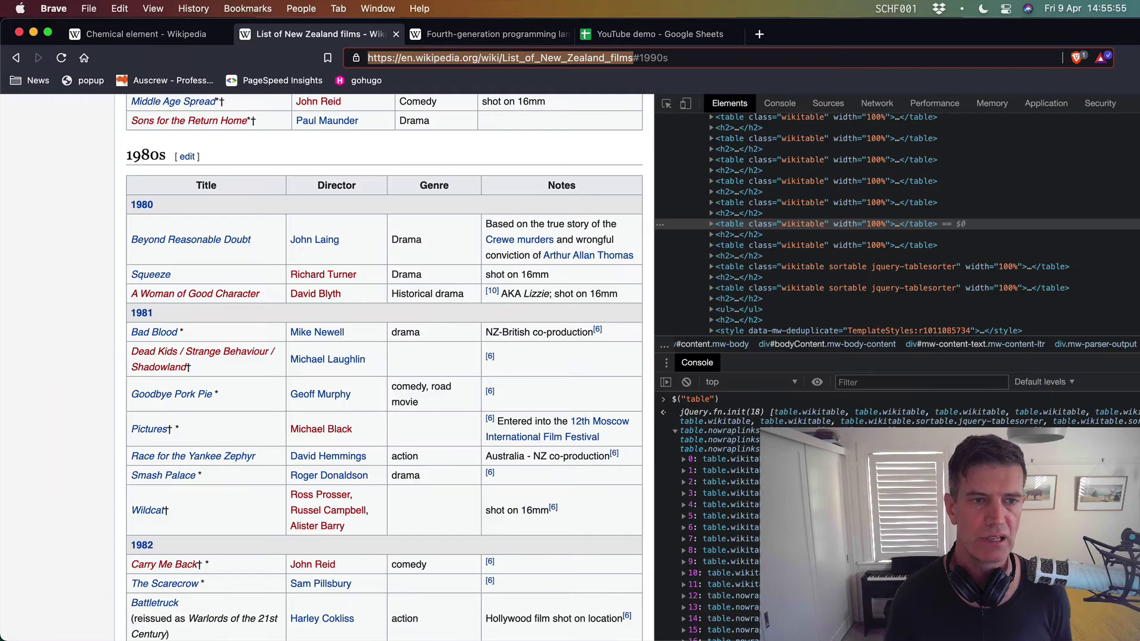
Return to the top of the New Zealand films article and jump to the 1970s films table
{"action": "left_click", "coordinate": [62, 416]}
{"action": "key", "text": "super+Up"}
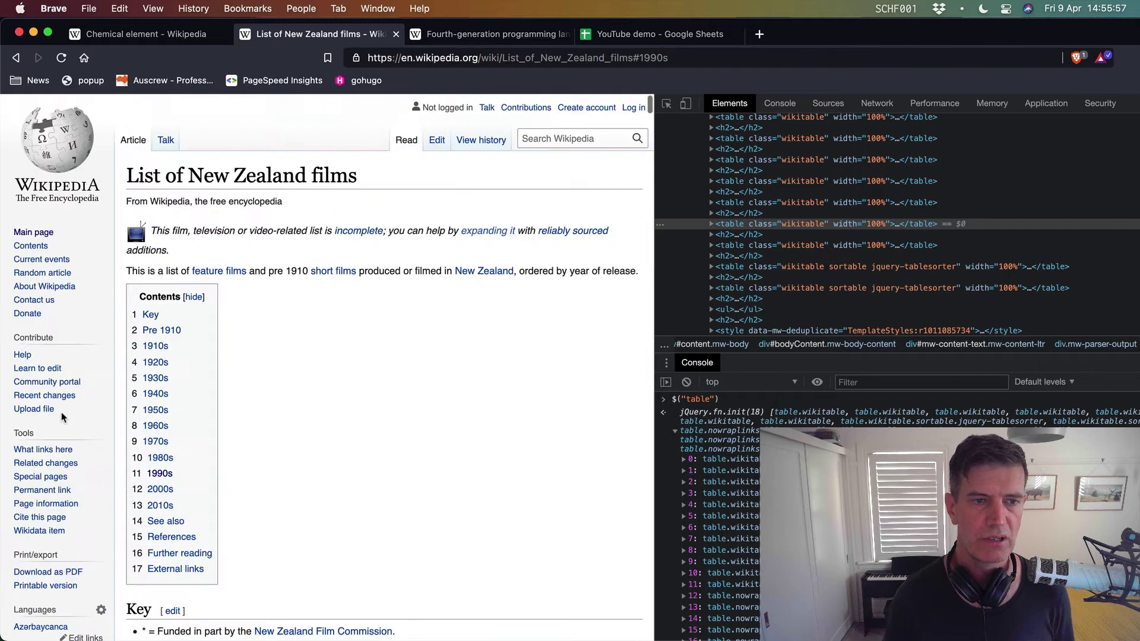
{"action": "left_click", "coordinate": [163, 444]}
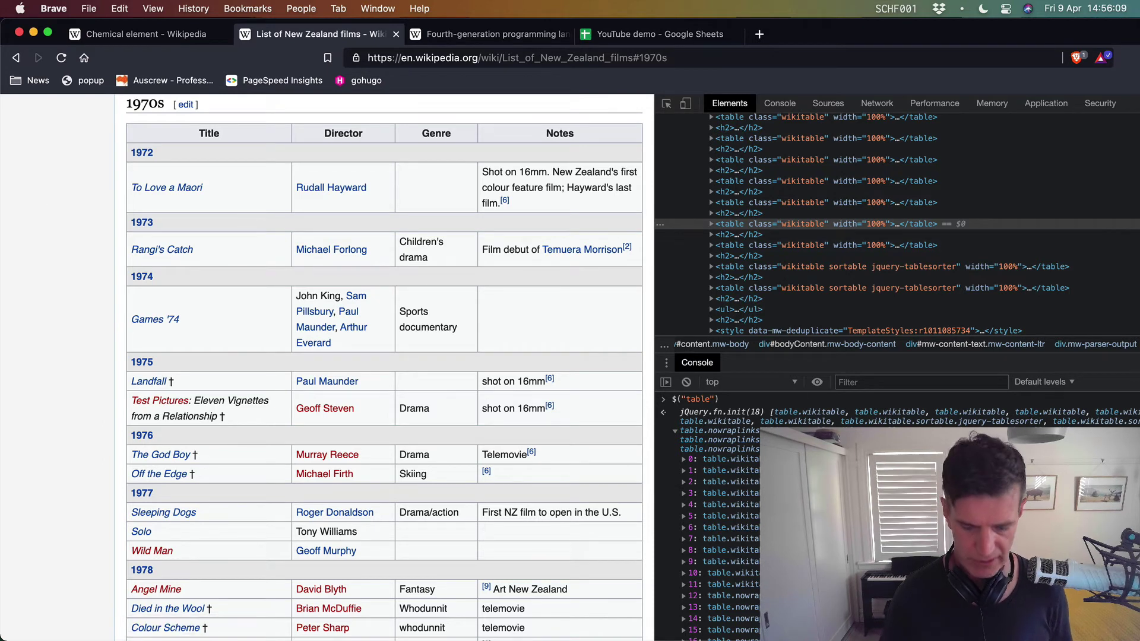
{"action": "scroll", "coordinate": [707, 505], "scroll_direction": "down", "scroll_amount": 3}
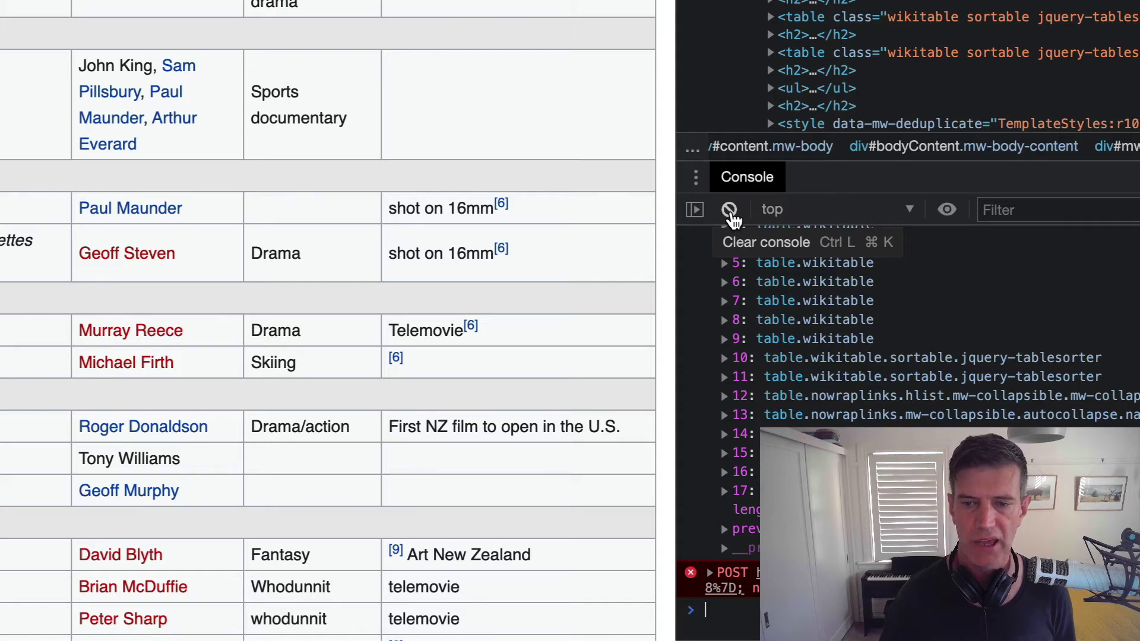
Clear the console, run document.querySelectorAll("table"), and expand the 18 matched tables
{"action": "left_click", "coordinate": [730, 211]}
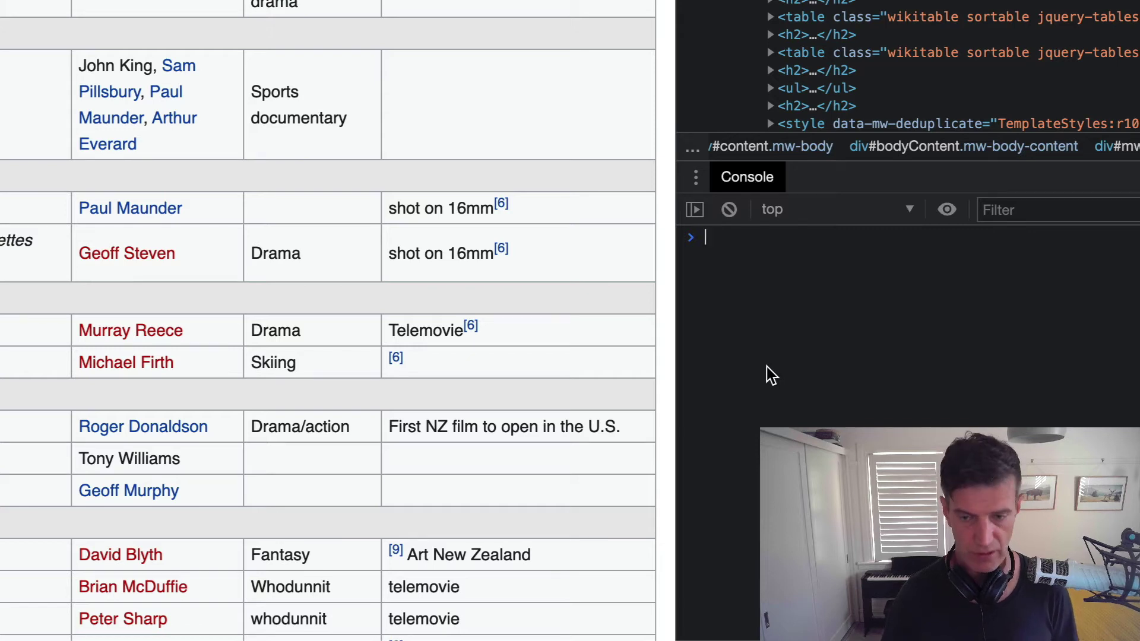
{"action": "type", "text": "docu"}
{"action": "key", "text": "Tab"}
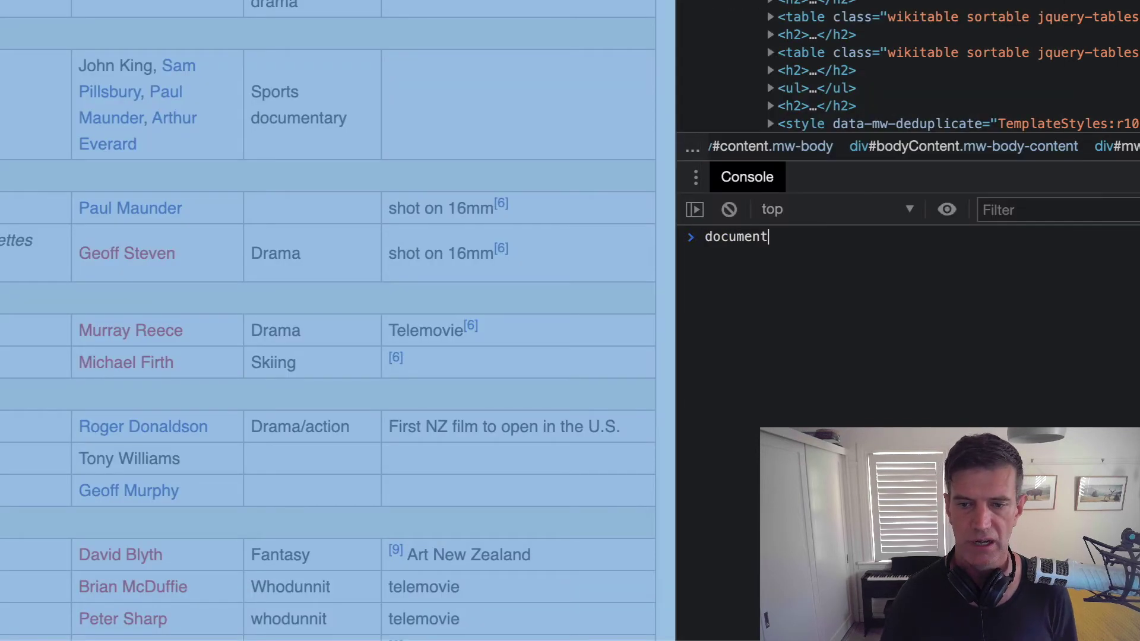
{"action": "type", "text": "."}
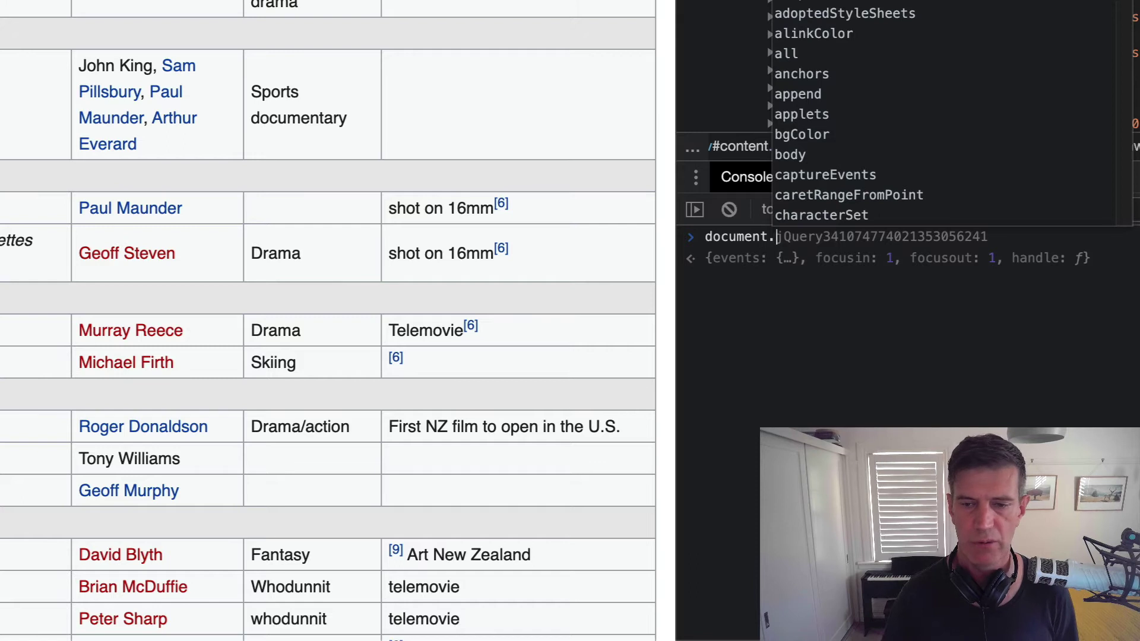
{"action": "type", "text": "query"}
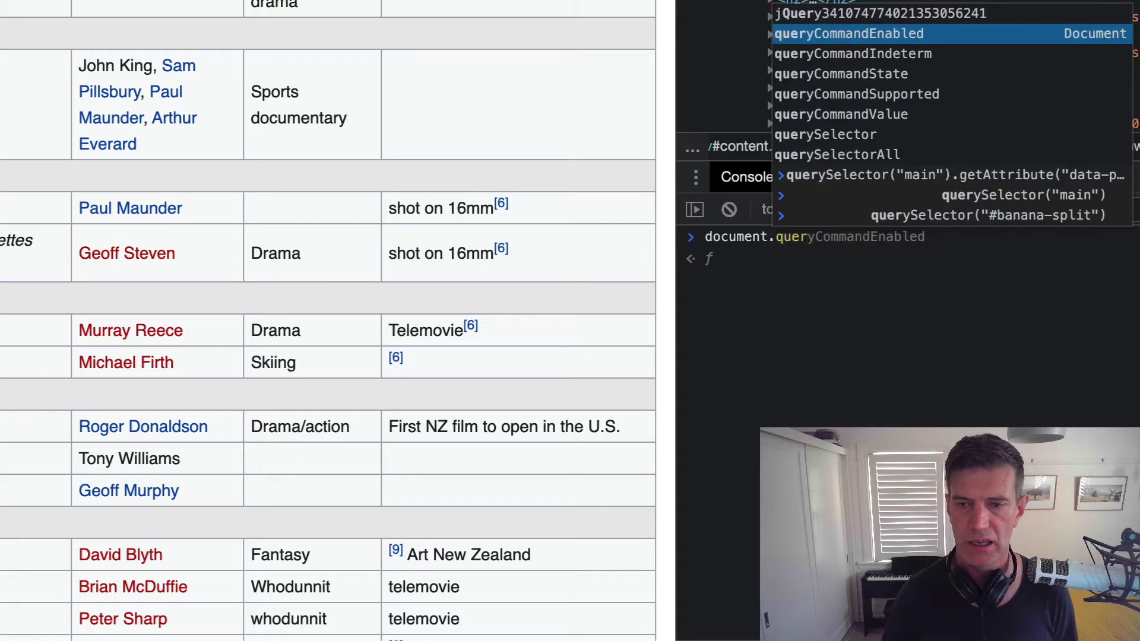
{"action": "key", "text": "Down"}
{"action": "key", "text": "Down"}
{"action": "key", "text": "Down"}
{"action": "key", "text": "Down"}
{"action": "key", "text": "Down"}
{"action": "key", "text": "Down"}
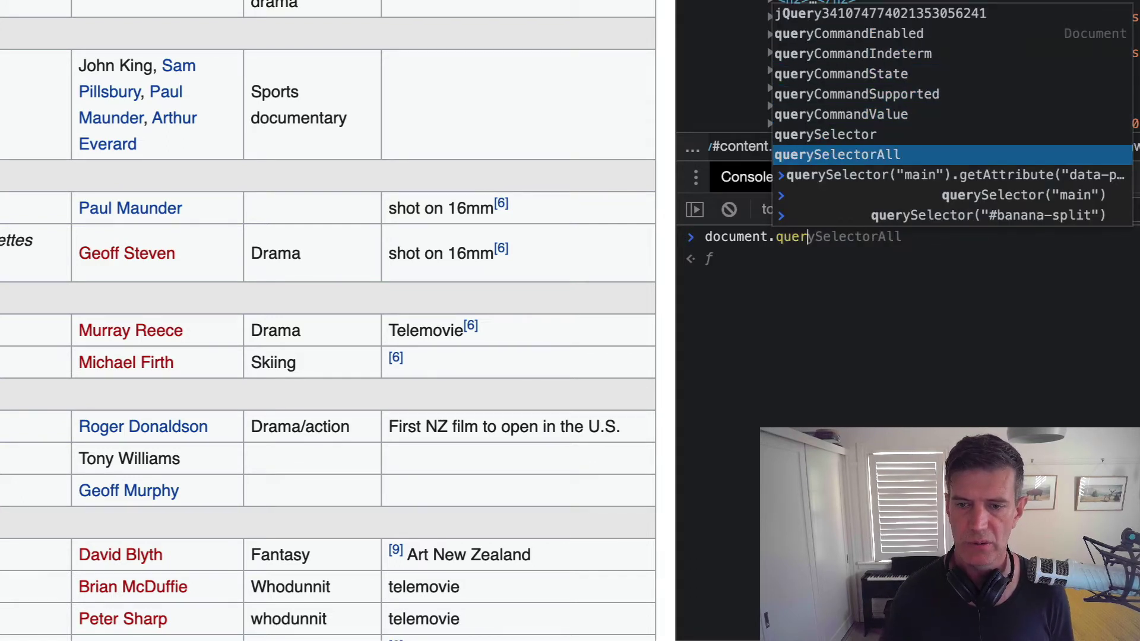
{"action": "key", "text": "Tab"}
{"action": "type", "text": "("}
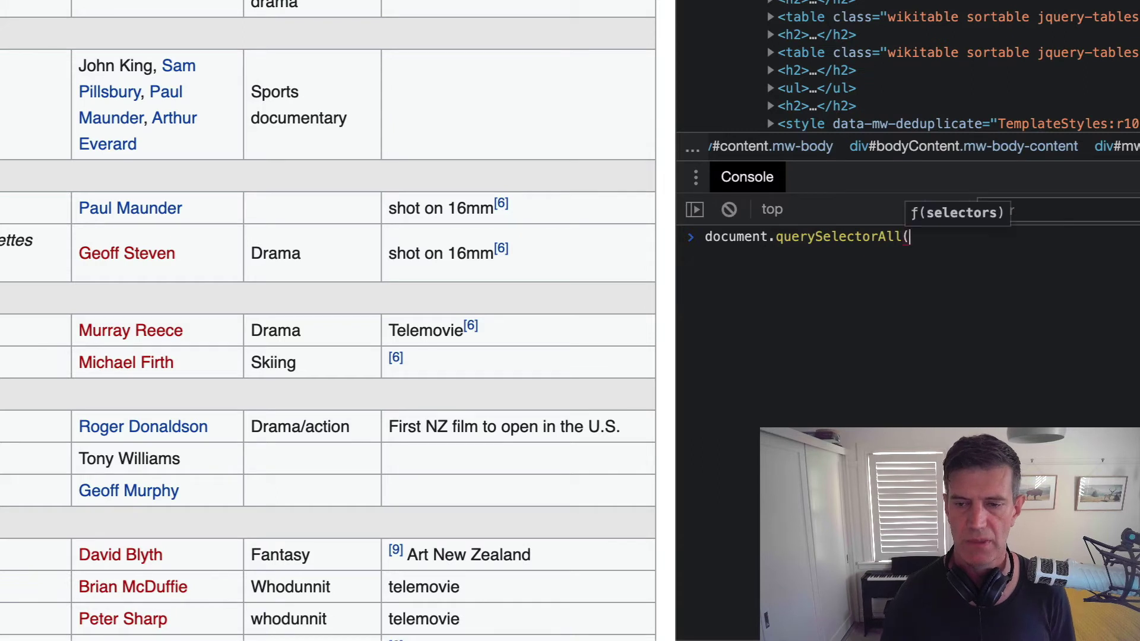
{"action": "type", "text": "\"table\")"}
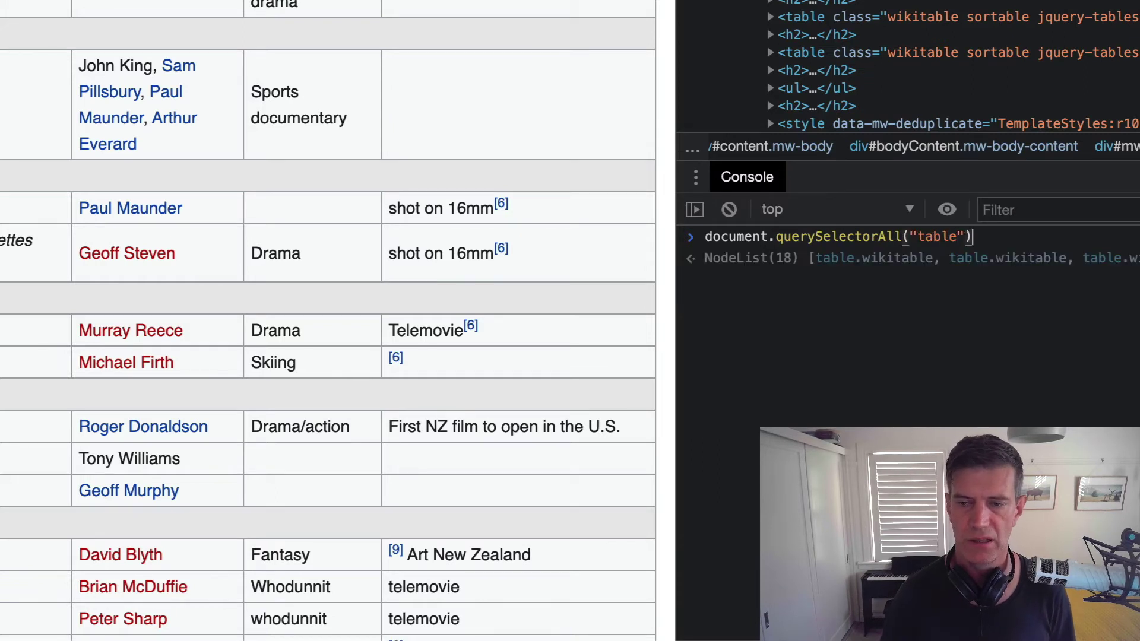
{"action": "key", "text": "Return"}
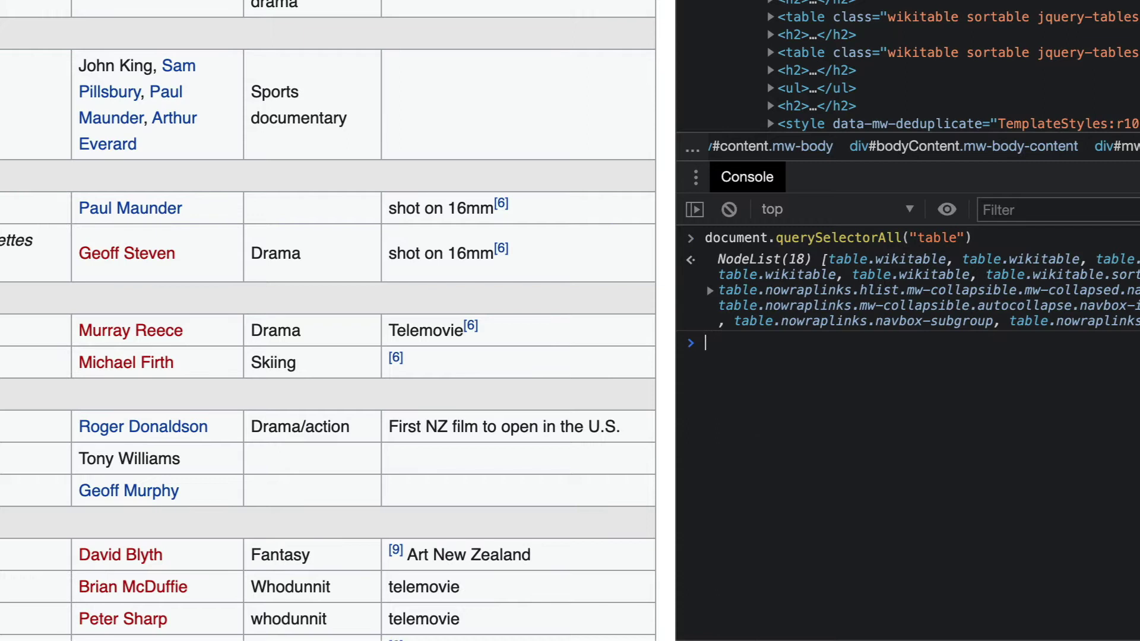
{"action": "left_click", "coordinate": [710, 290]}
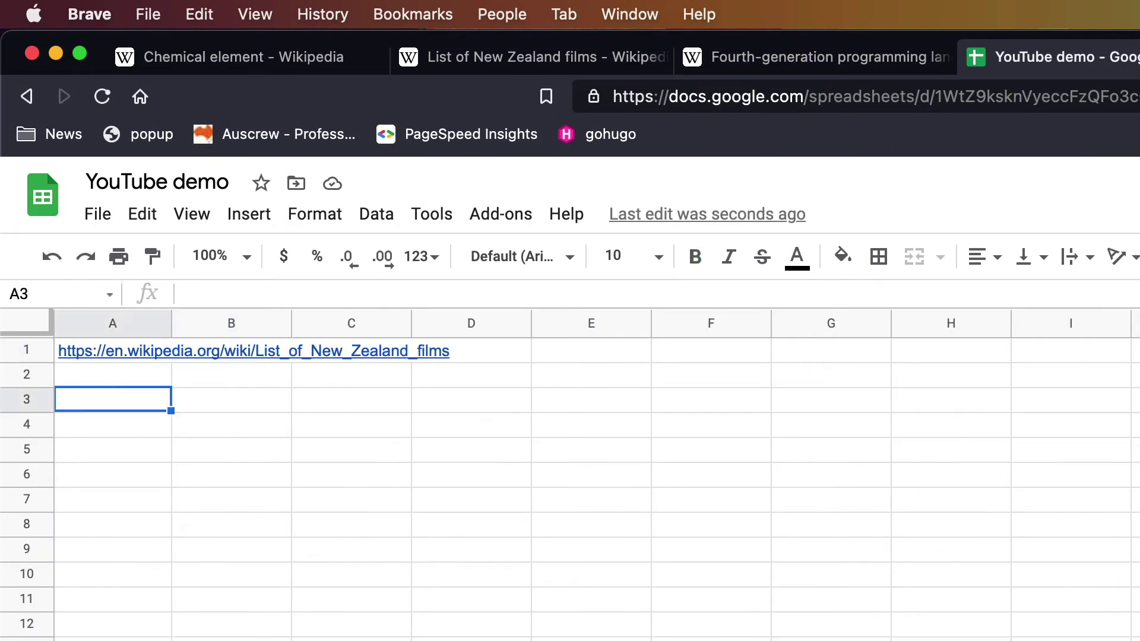
Start an IMPORTHTML formula in A3 with the New Zealand films article URL pasted in quotes
{"action": "type", "text": "="}
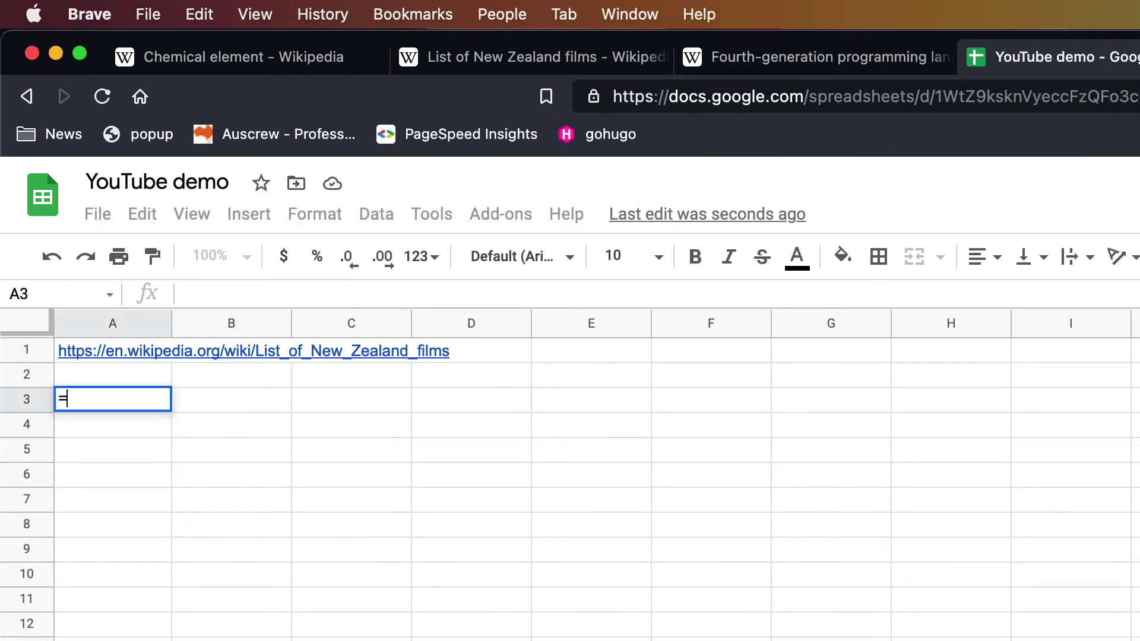
{"action": "type", "text": "importh"}
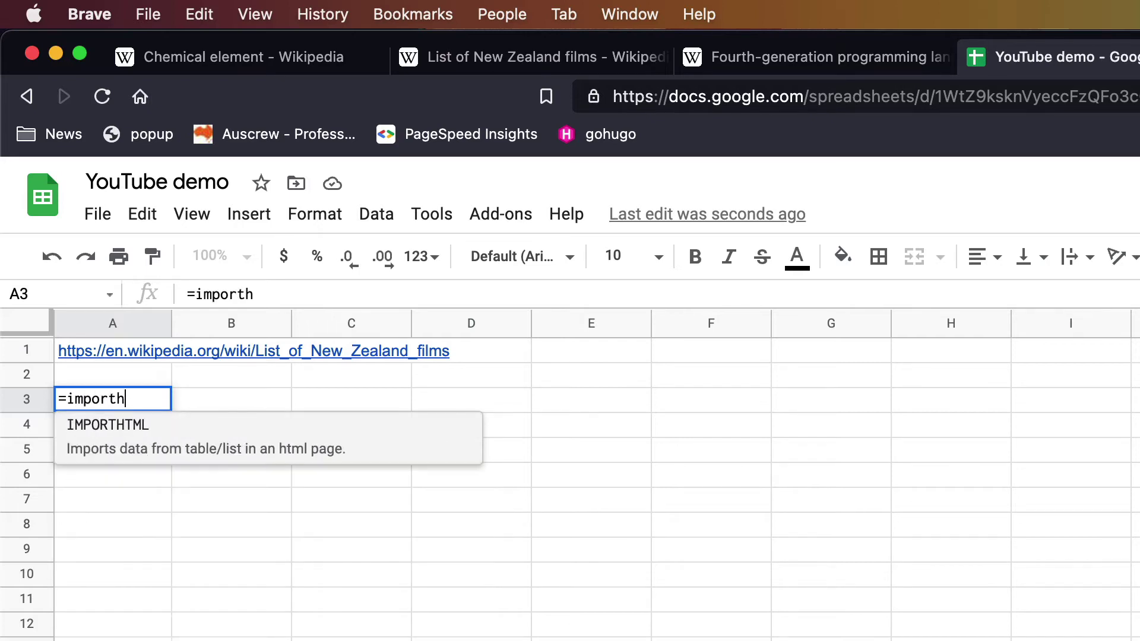
{"action": "key", "text": "Tab"}
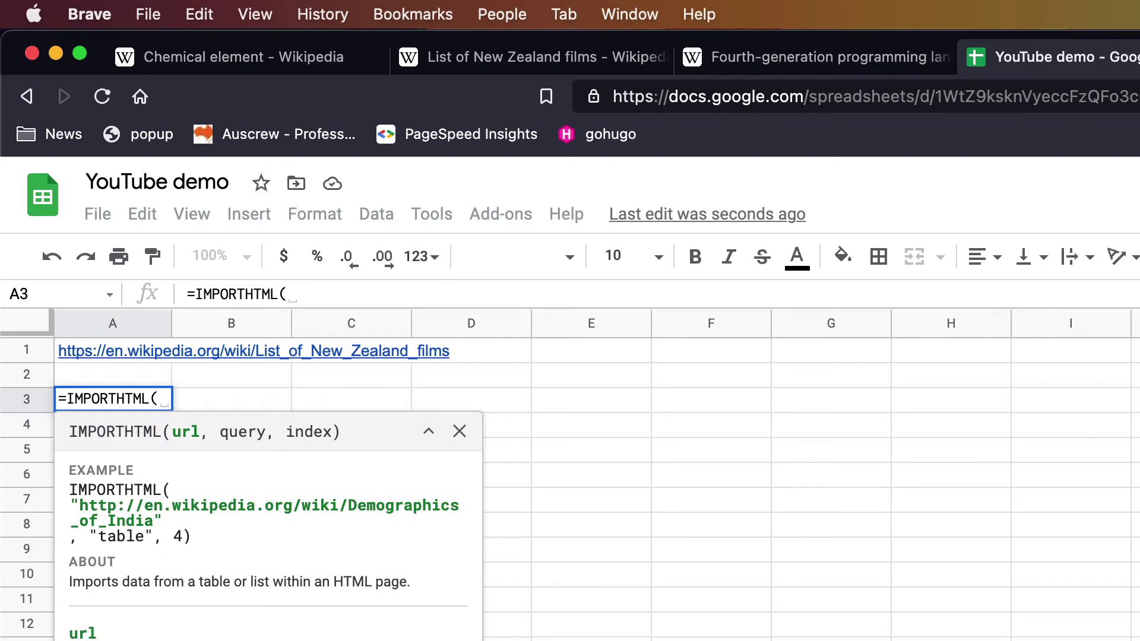
{"action": "type", "text": "a1"}
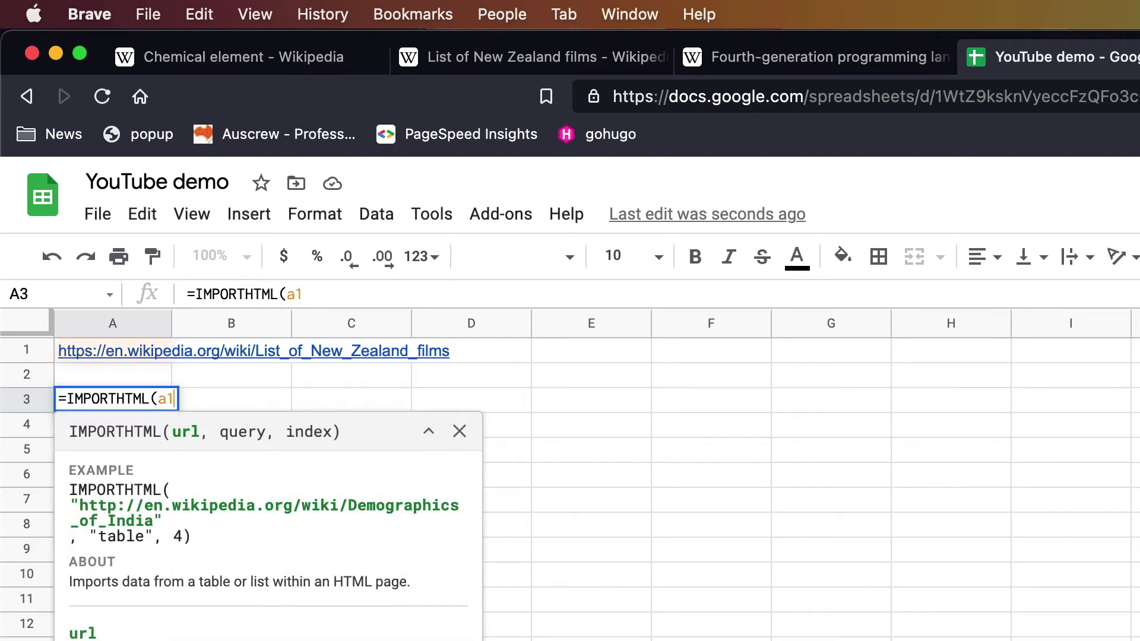
{"action": "key", "text": "ctrl+Tab"}
{"action": "key", "text": "ctrl+Tab"}
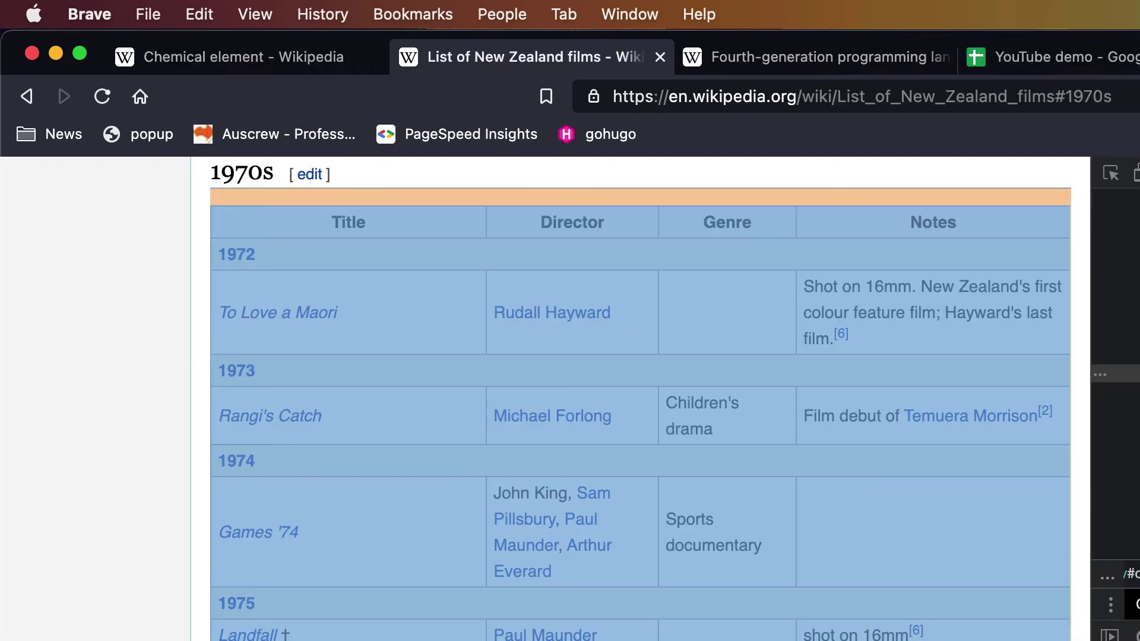
{"action": "key", "text": "super+l"}
{"action": "key", "text": "super+c"}
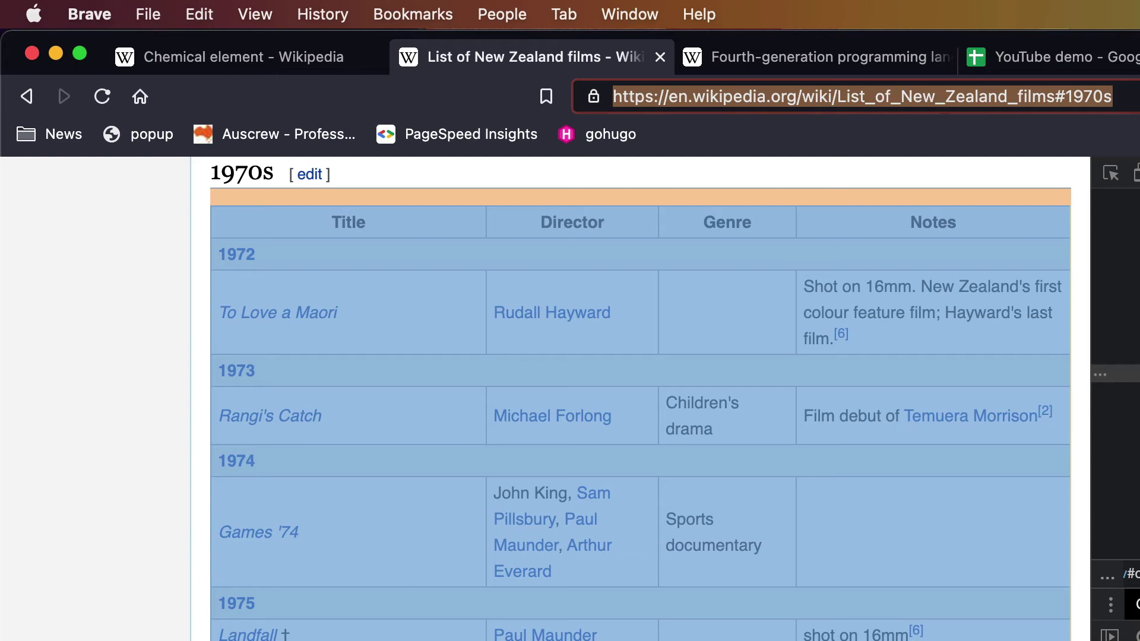
{"action": "key", "text": "ctrl+Tab"}
{"action": "key", "text": "ctrl+Tab"}
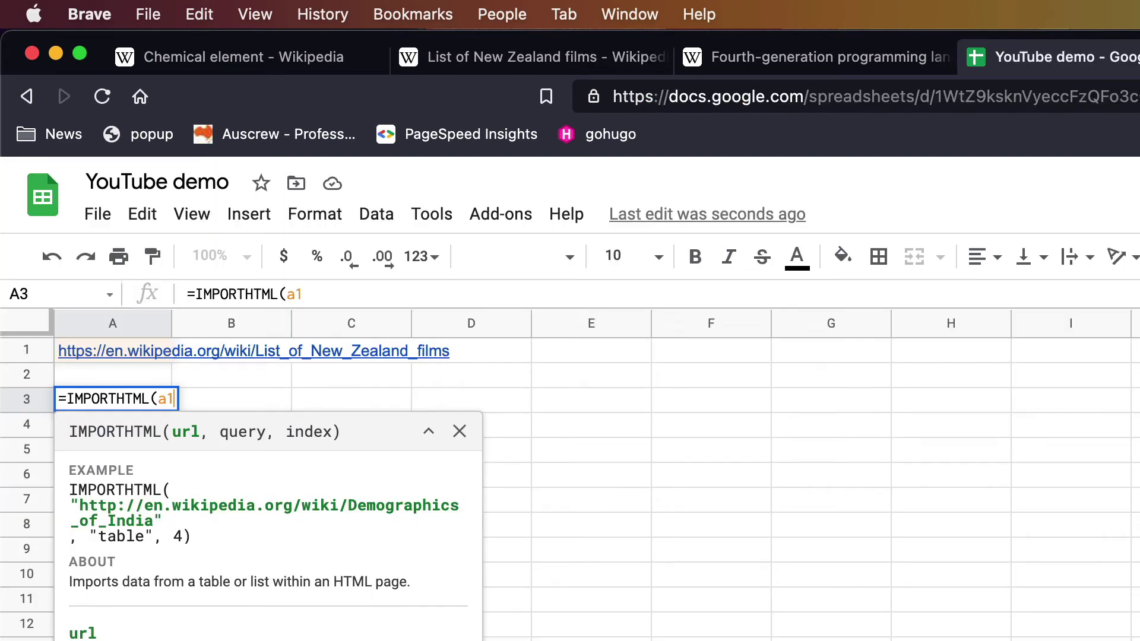
{"action": "key", "text": "BackSpace"}
{"action": "key", "text": "BackSpace"}
{"action": "type", "text": "\""}
{"action": "key", "text": "super+v"}
Complete the formula with "table" and index 9, checked against the console's table list
{"action": "type", "text": "\""}
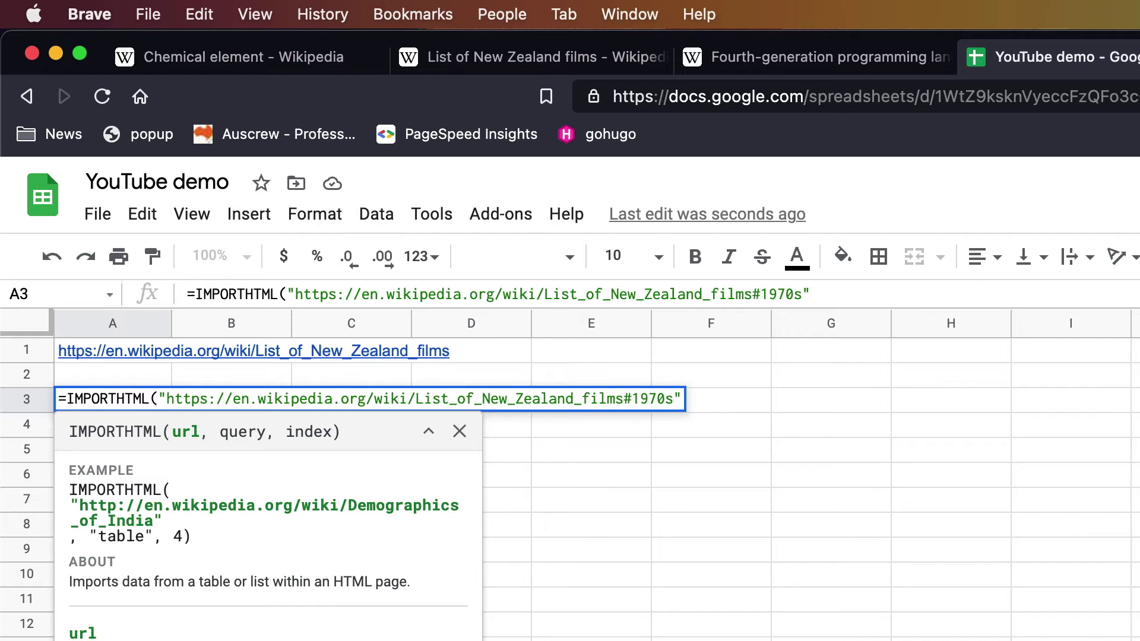
{"action": "type", "text": ", \"table"}
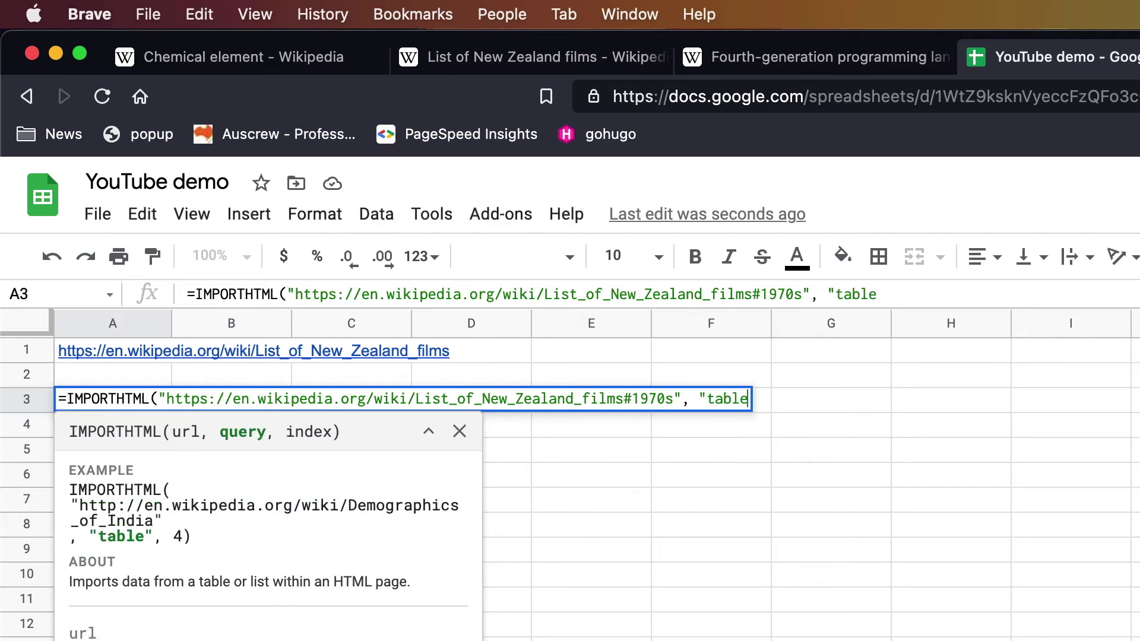
{"action": "type", "text": "\","}
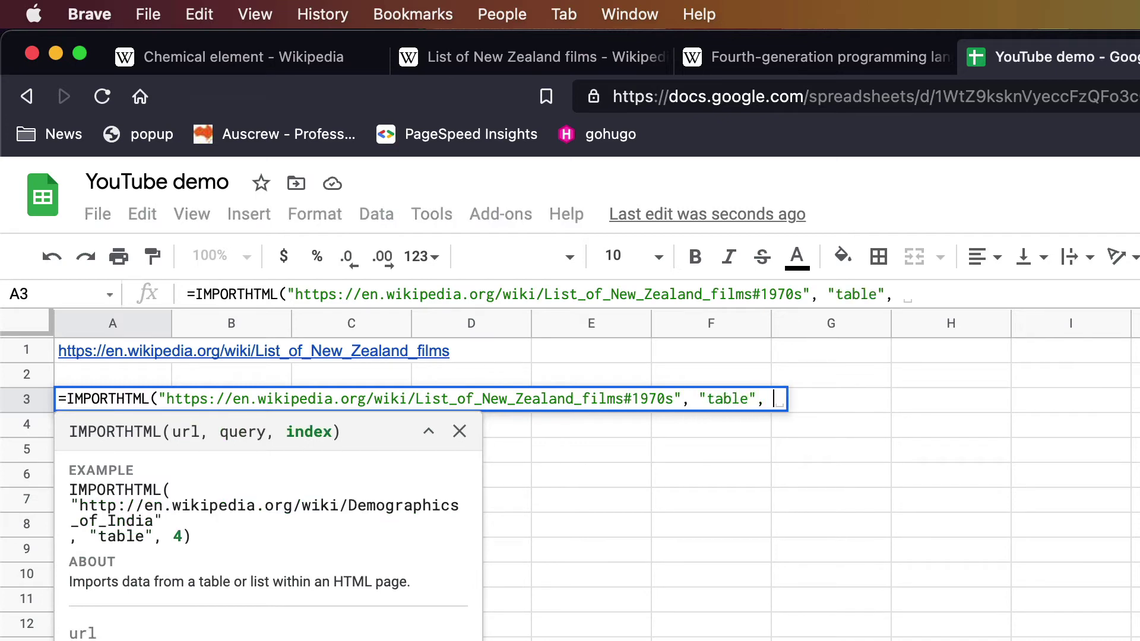
{"action": "key", "text": "alt+Up"}
{"action": "key", "text": "alt+Up"}
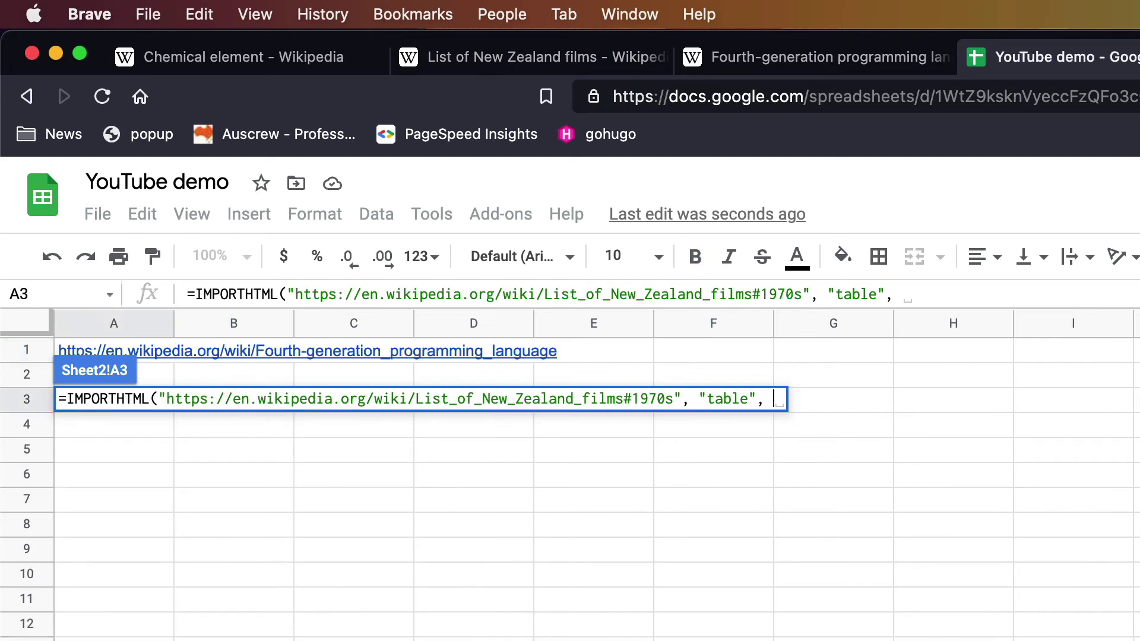
{"action": "key", "text": "super+2"}
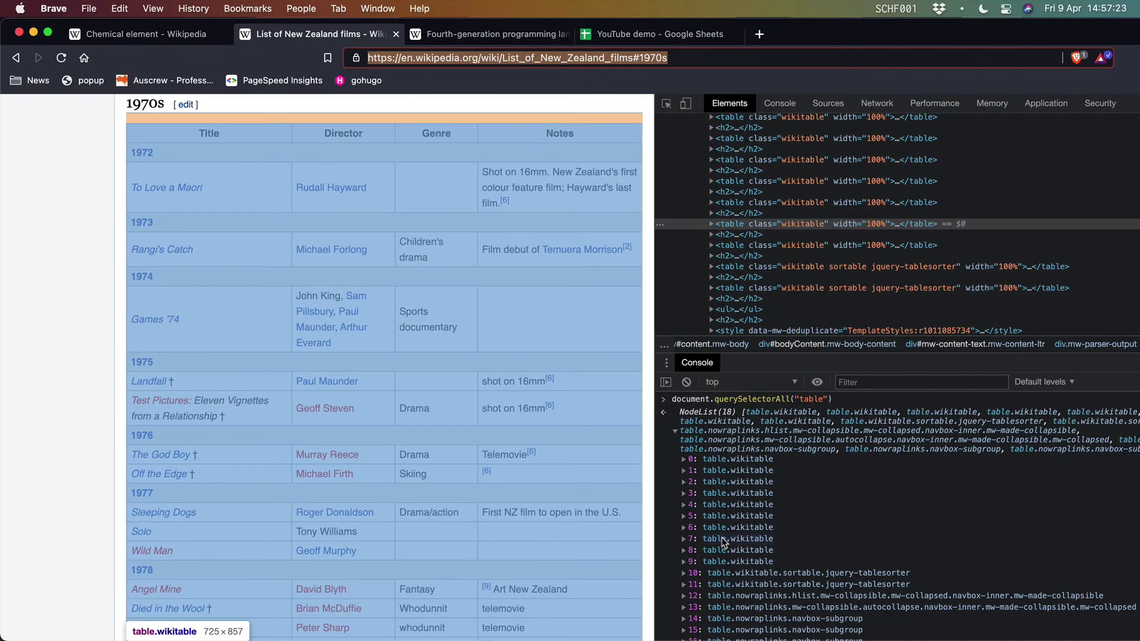
{"action": "key", "text": "super+4"}
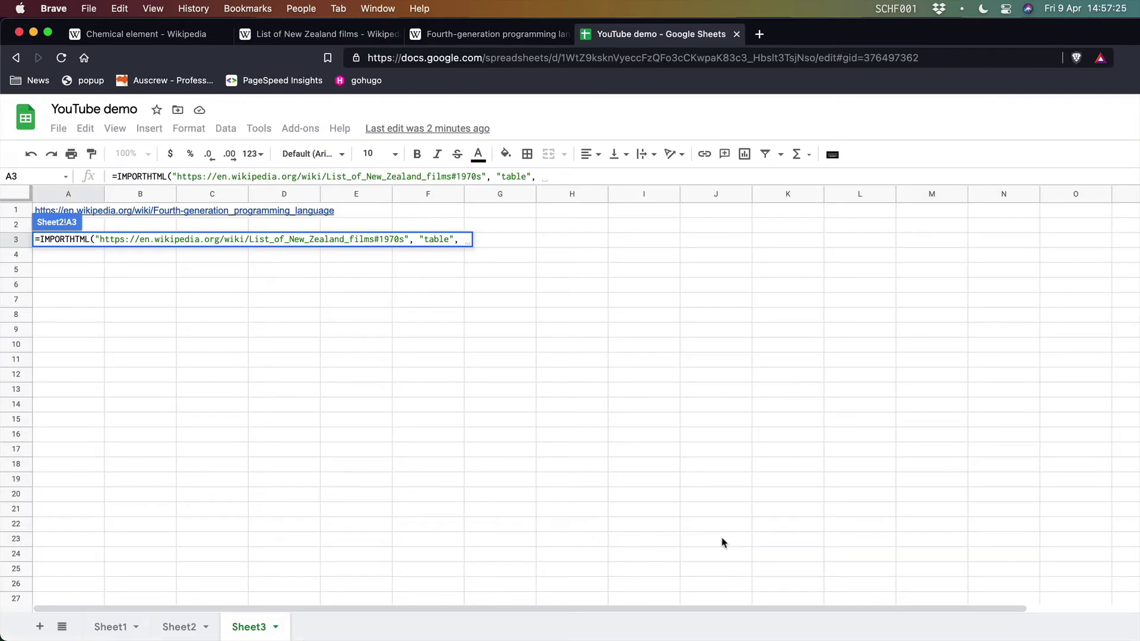
{"action": "type", "text": "9)"}
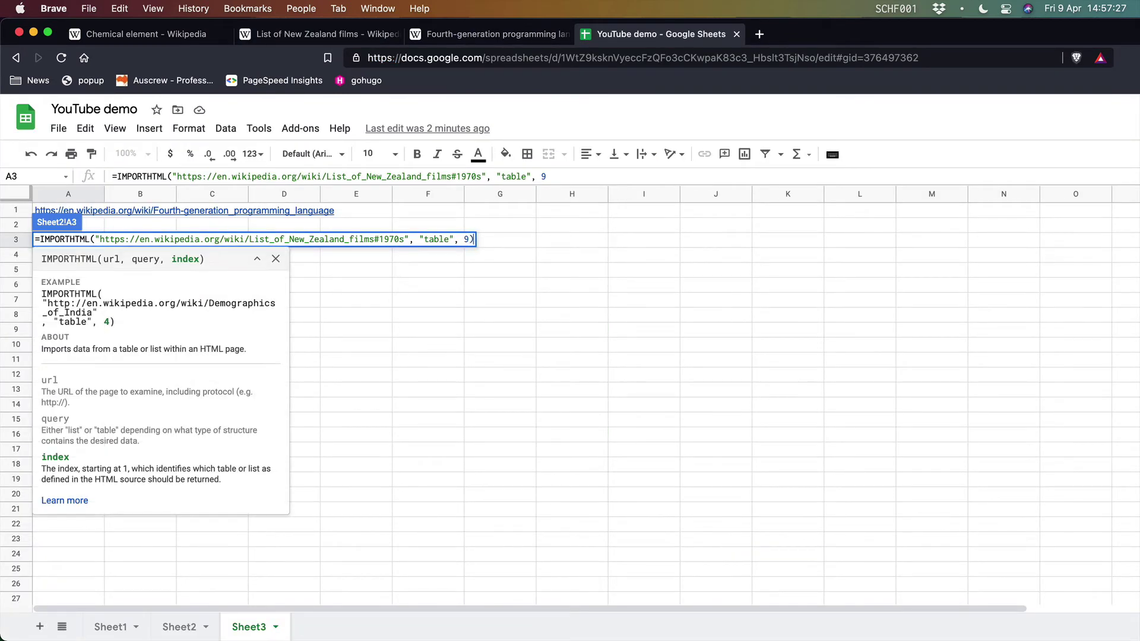
{"action": "key", "text": "Return"}
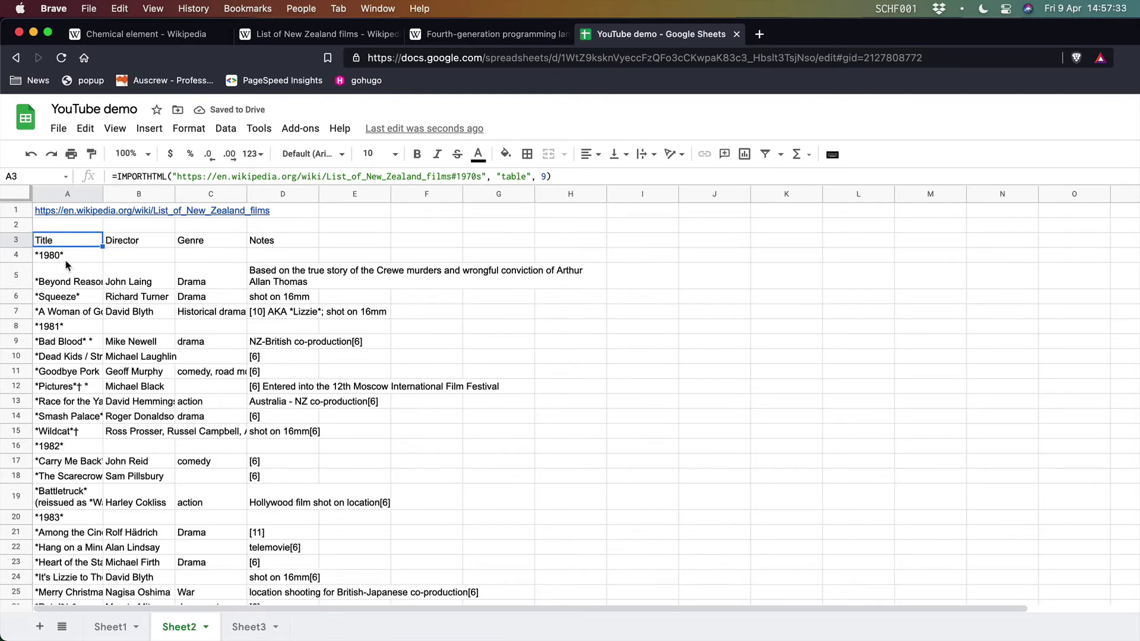
Change the IMPORTHTML table index to 8, then widen column A to show film titles
{"action": "key", "text": "super+2"}
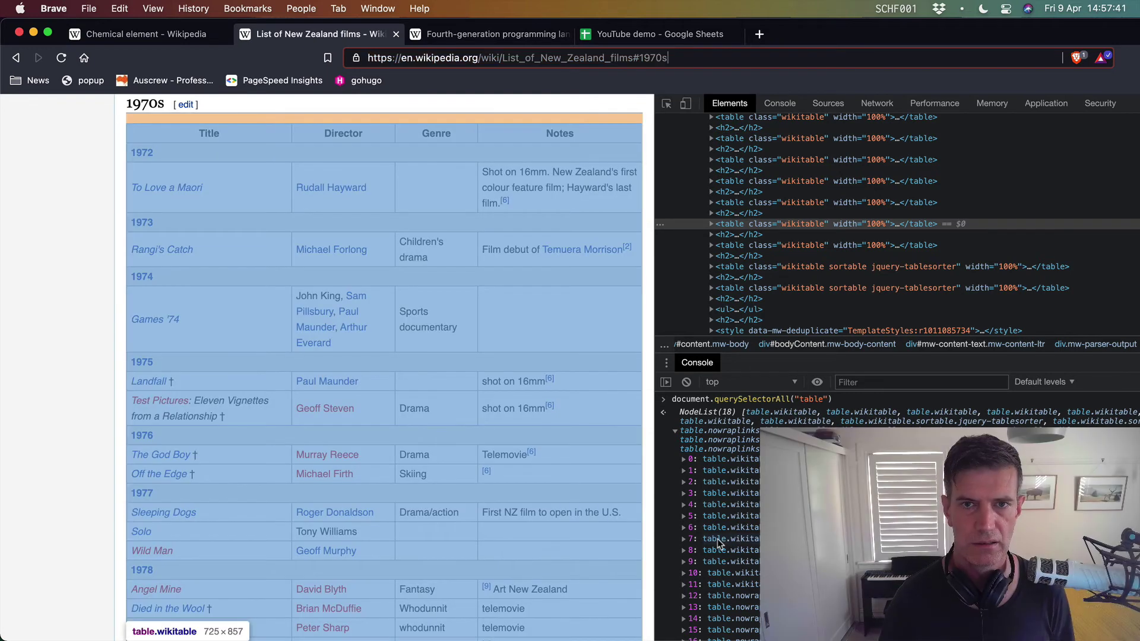
{"action": "key", "text": "super+4"}
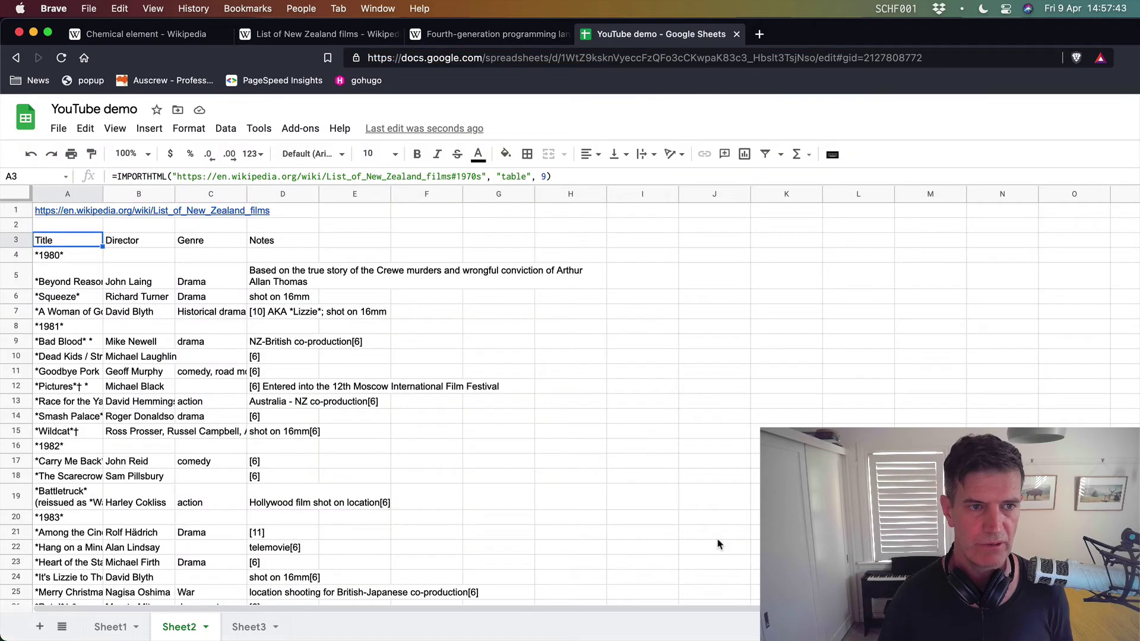
{"action": "double_click", "coordinate": [540, 176]}
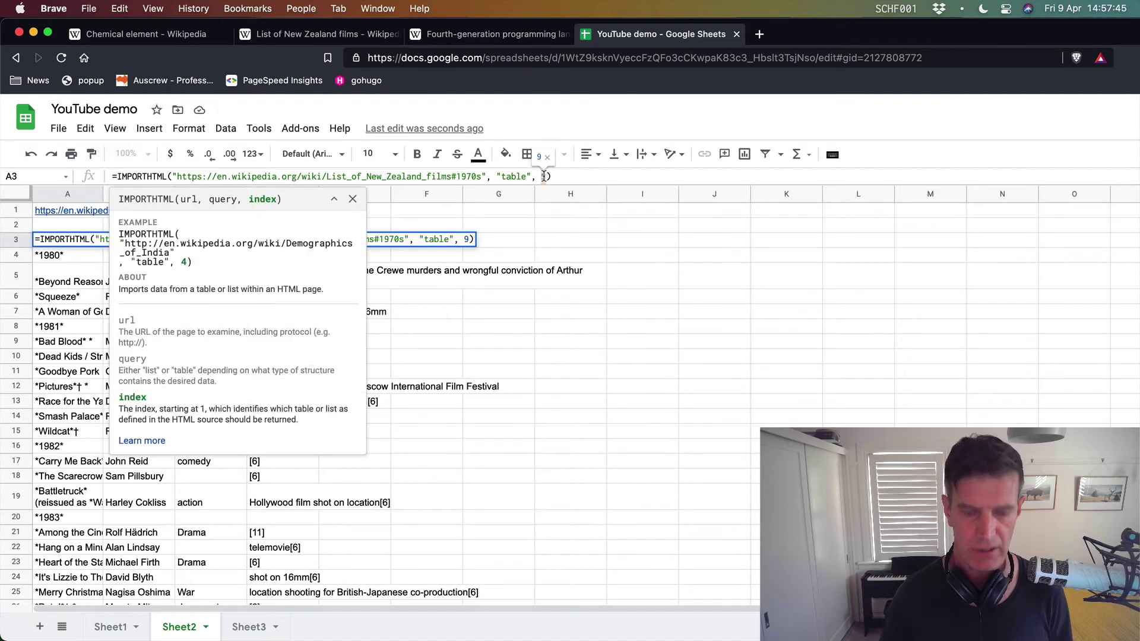
{"action": "type", "text": "8"}
{"action": "key", "text": "Return"}
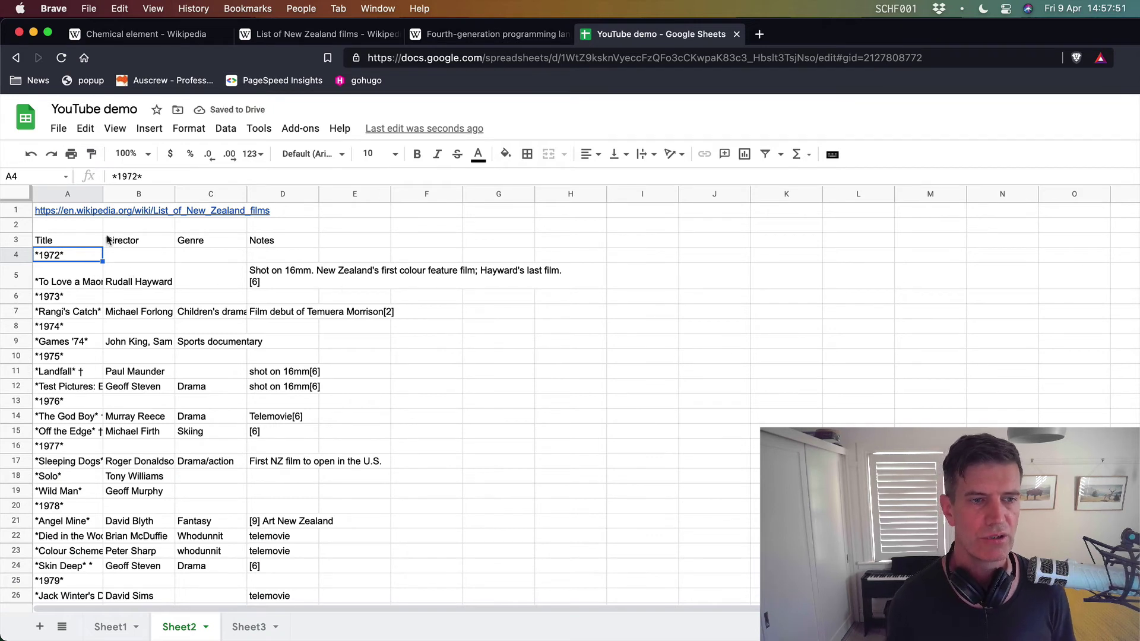
{"action": "left_click_drag", "start_coordinate": [103, 197], "coordinate": [187, 198]}
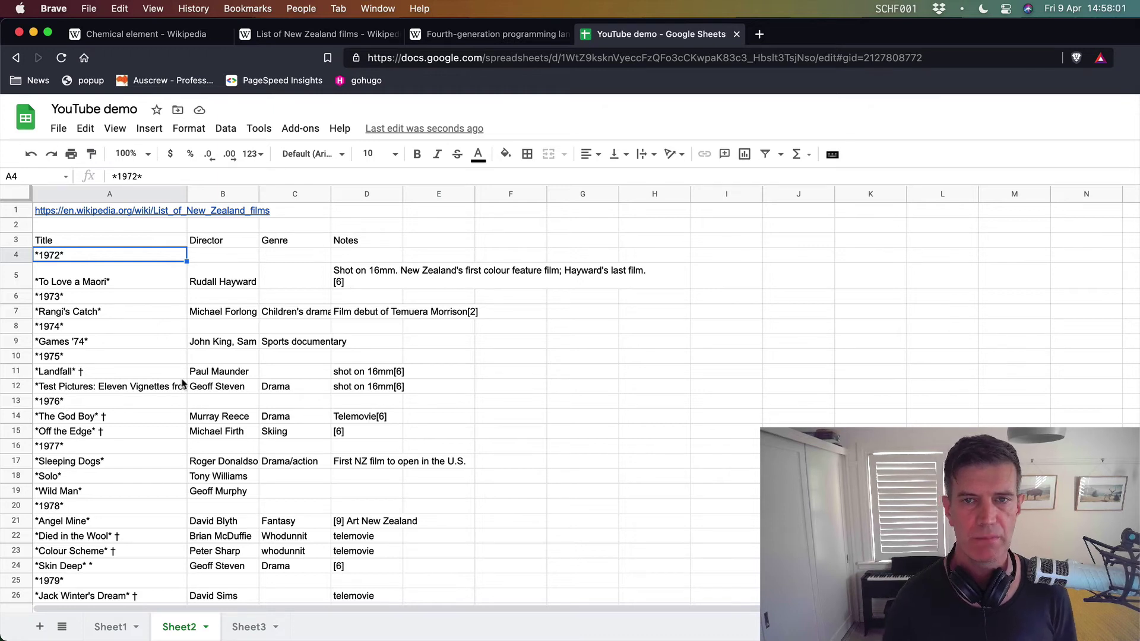
Reload the Fourth-generation programming language article, scroll to its Examples lists, and clear the console
{"action": "left_click", "coordinate": [497, 34]}
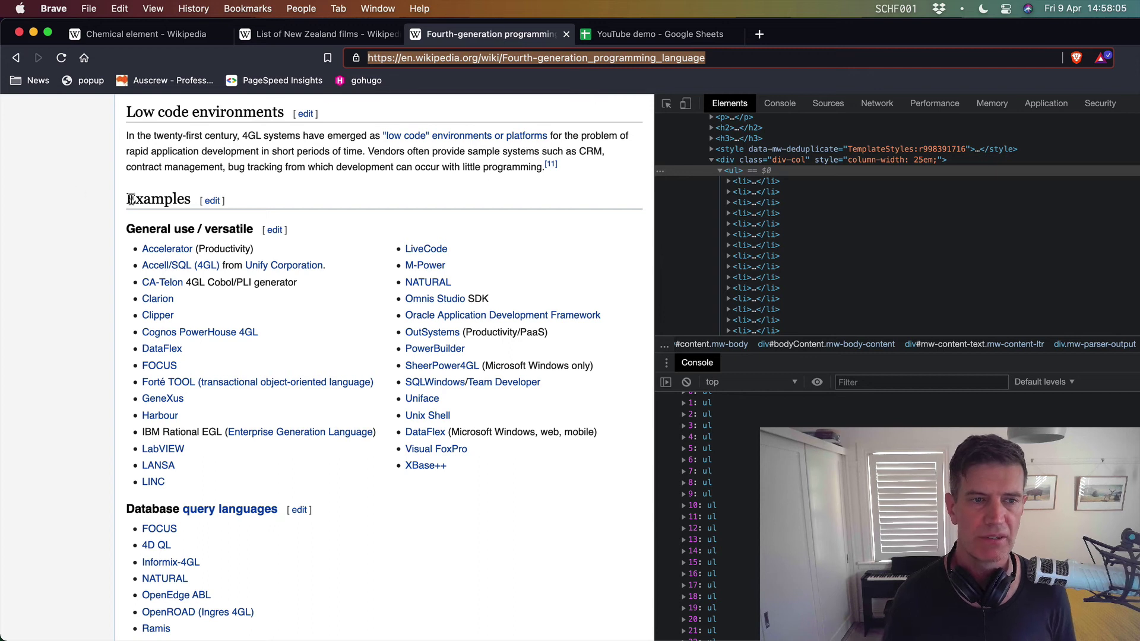
{"action": "key", "text": "Return"}
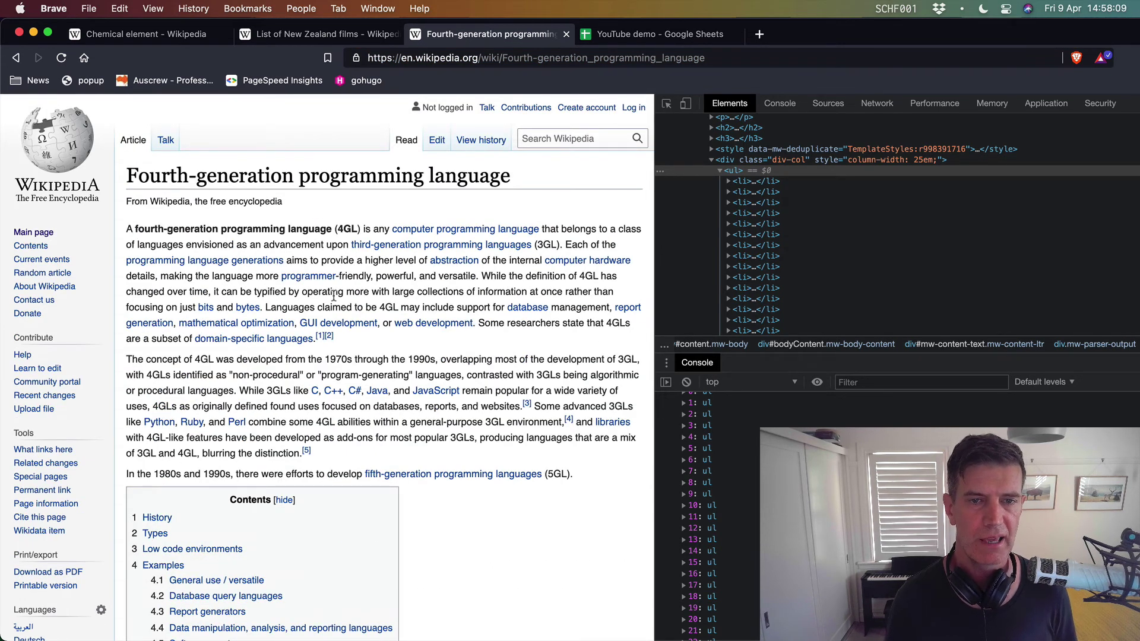
{"action": "scroll", "coordinate": [334, 297], "scroll_direction": "down", "scroll_amount": 5}
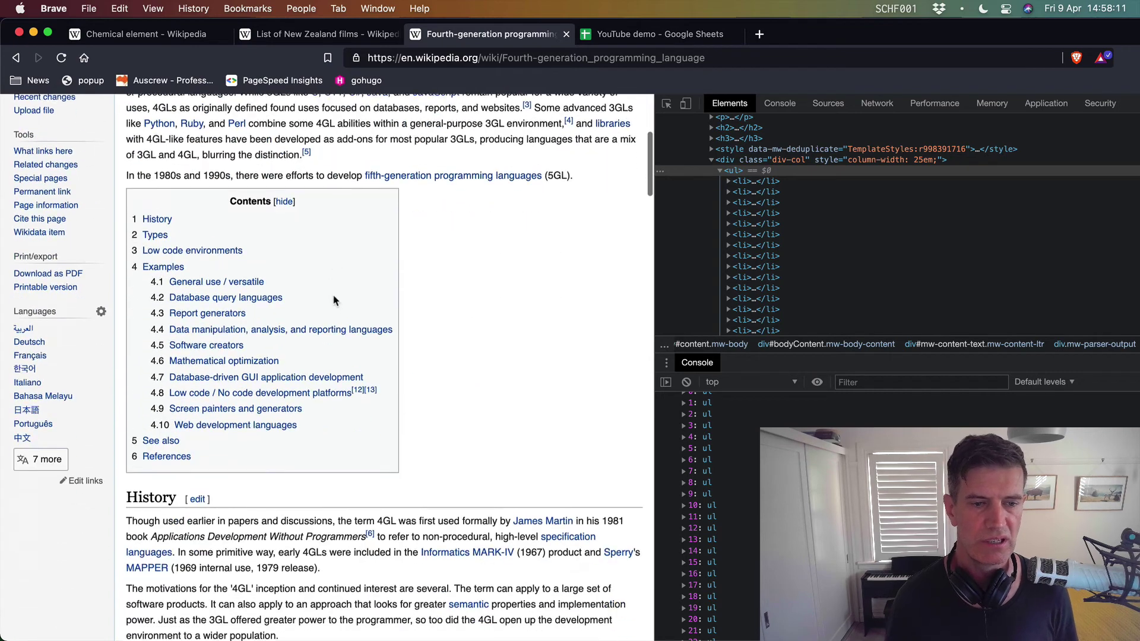
{"action": "scroll", "coordinate": [333, 300], "scroll_direction": "down", "scroll_amount": 15}
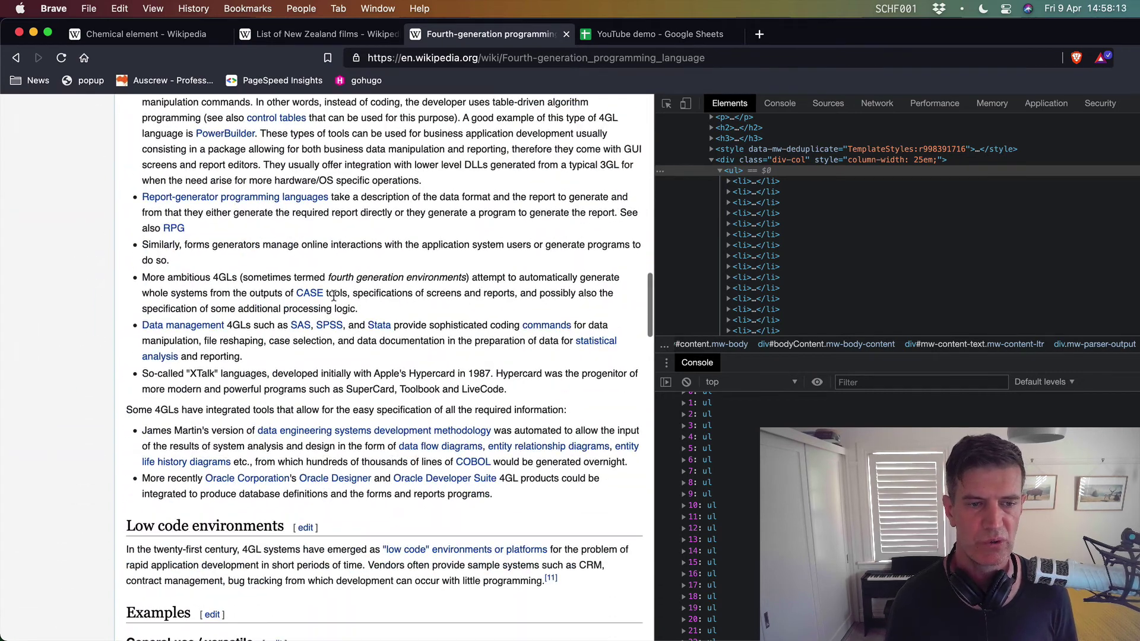
{"action": "scroll", "coordinate": [334, 297], "scroll_direction": "down", "scroll_amount": 8}
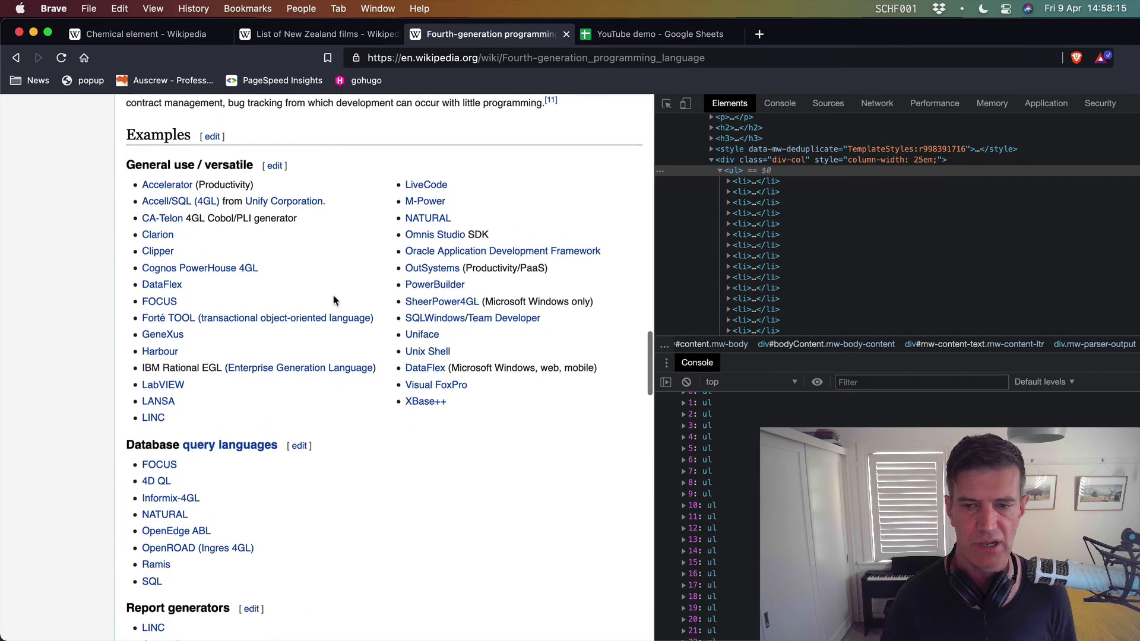
{"action": "left_click", "coordinate": [684, 528]}
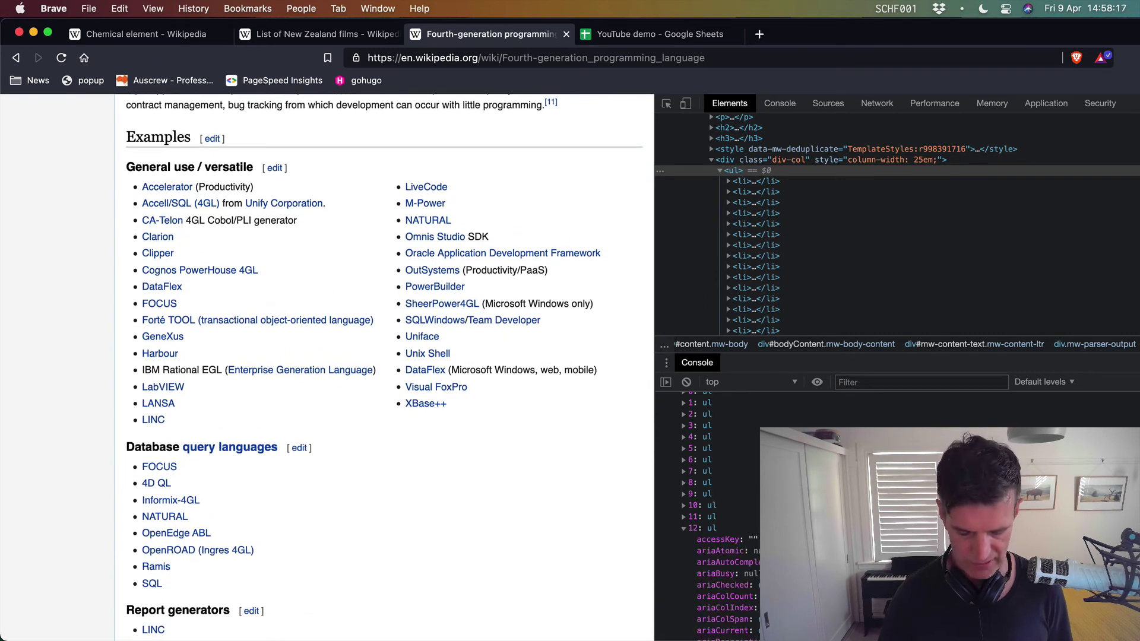
{"action": "key", "text": "super+k"}
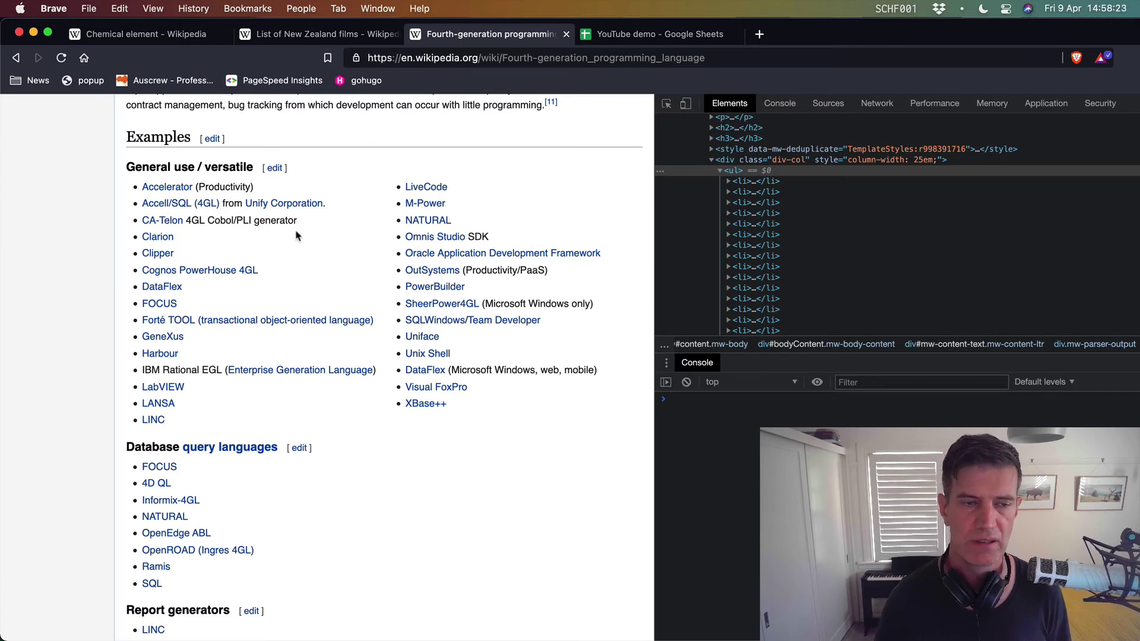
Inspect a General use list item in Brave's developer tools and select its parent ul element
{"action": "left_click", "coordinate": [153, 8]}
{"action": "mouse_move", "coordinate": [215, 235]}
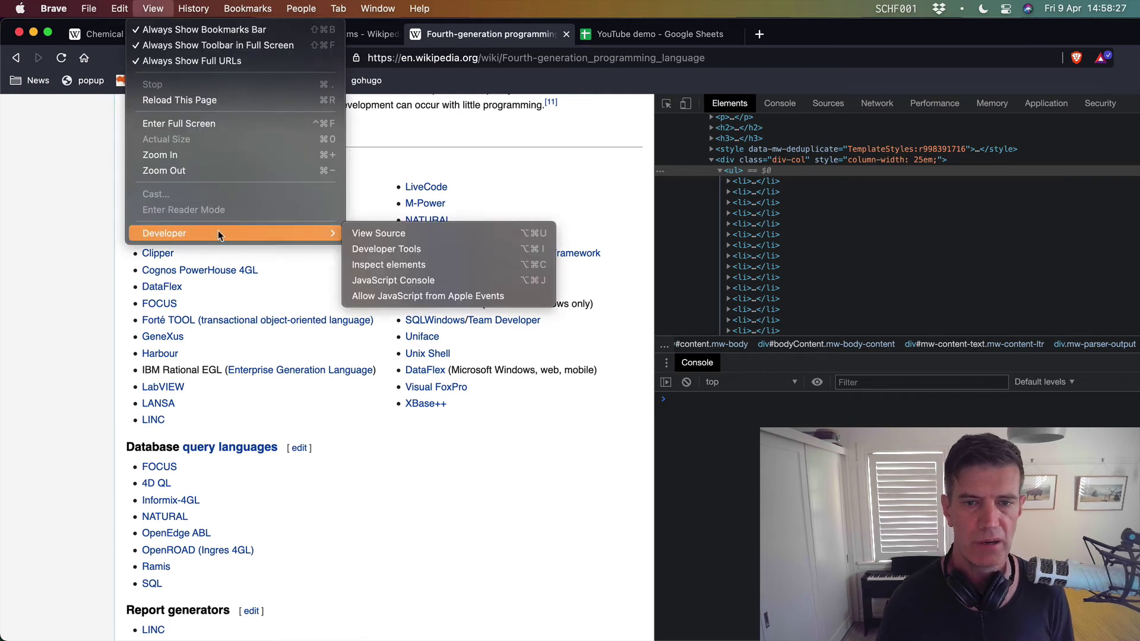
{"action": "left_click", "coordinate": [440, 265]}
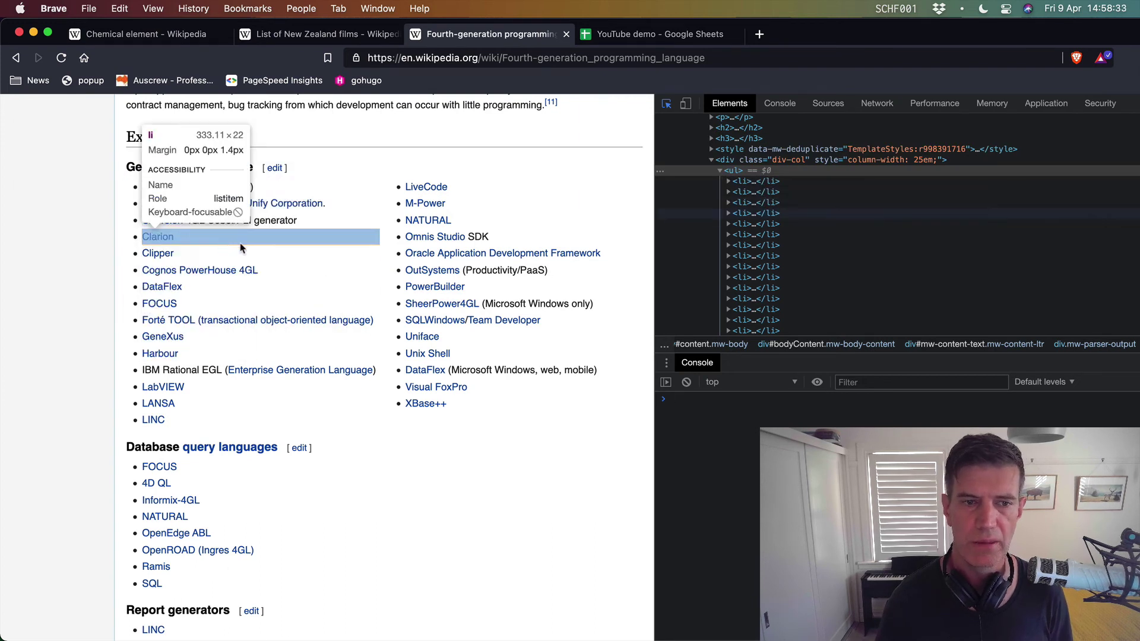
{"action": "left_click", "coordinate": [291, 276]}
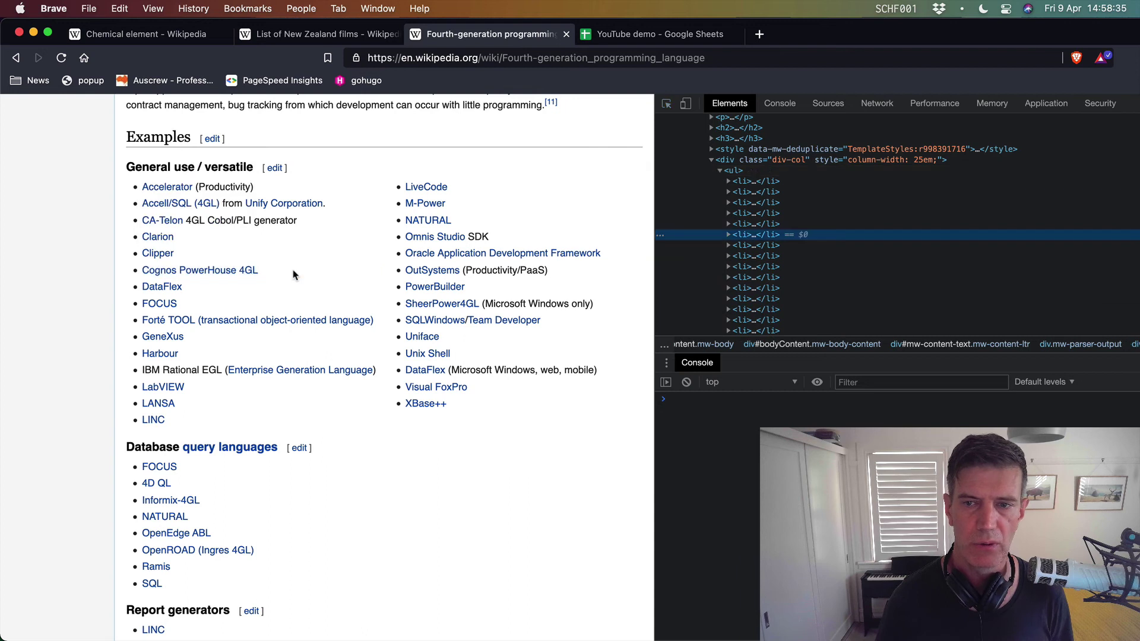
{"action": "left_click", "coordinate": [734, 172]}
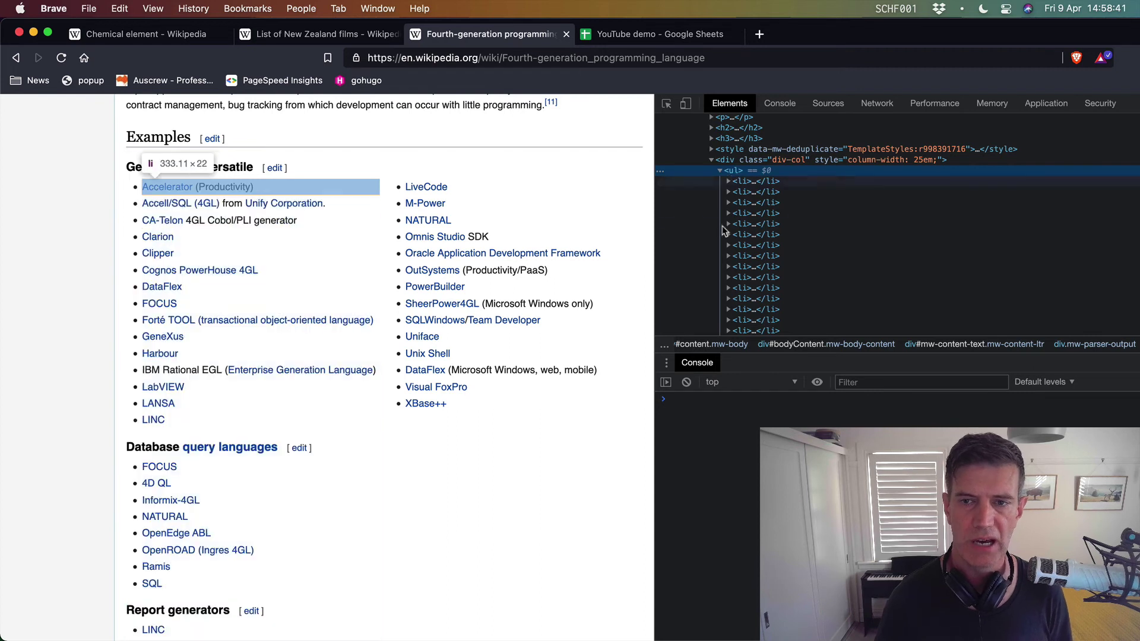
{"action": "left_click", "coordinate": [745, 440]}
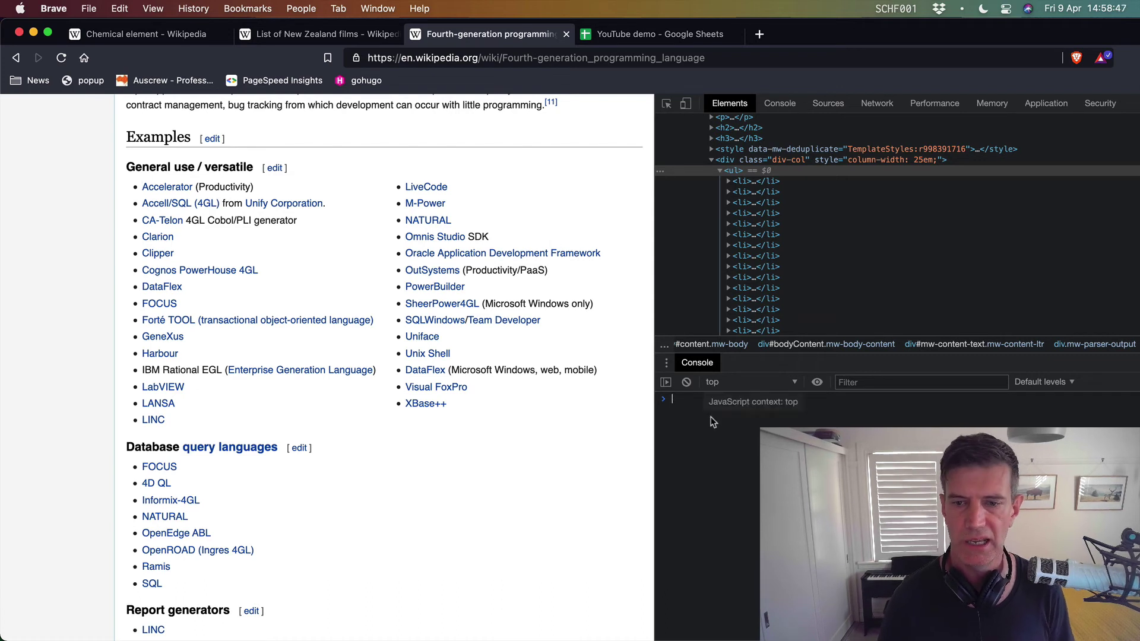
Run document.querySelectorAll("ul") in the Console to list the page's 36 ul elements
{"action": "type", "text": "document"}
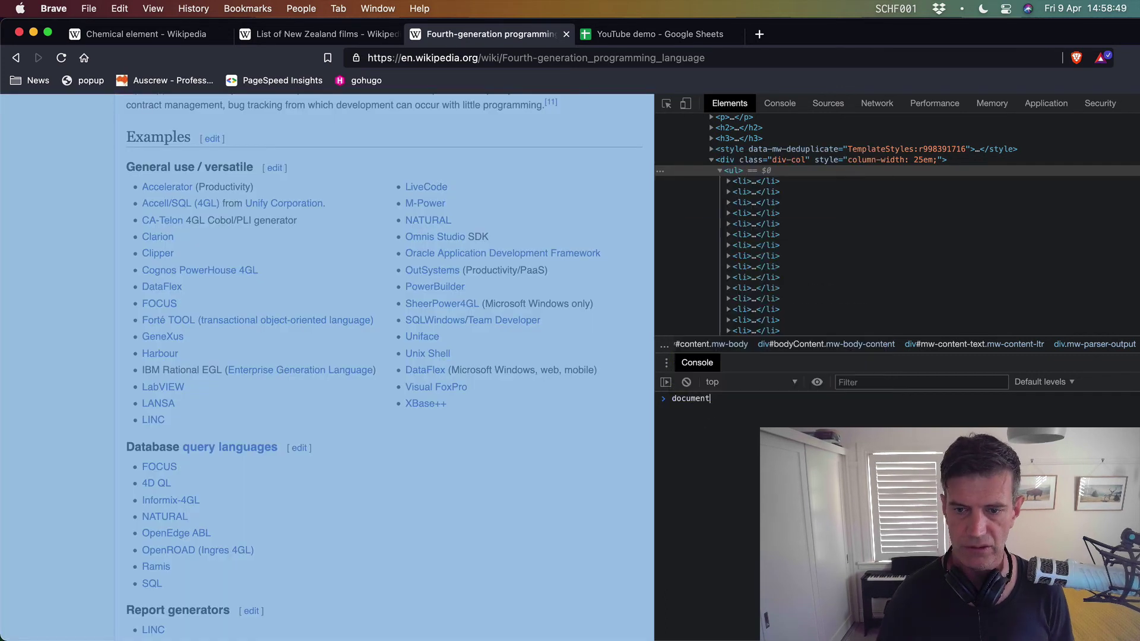
{"action": "type", "text": ".qu"}
{"action": "key", "text": "Down"}
{"action": "key", "text": "Down"}
{"action": "key", "text": "Down"}
{"action": "key", "text": "Down"}
{"action": "key", "text": "Down"}
{"action": "key", "text": "Down"}
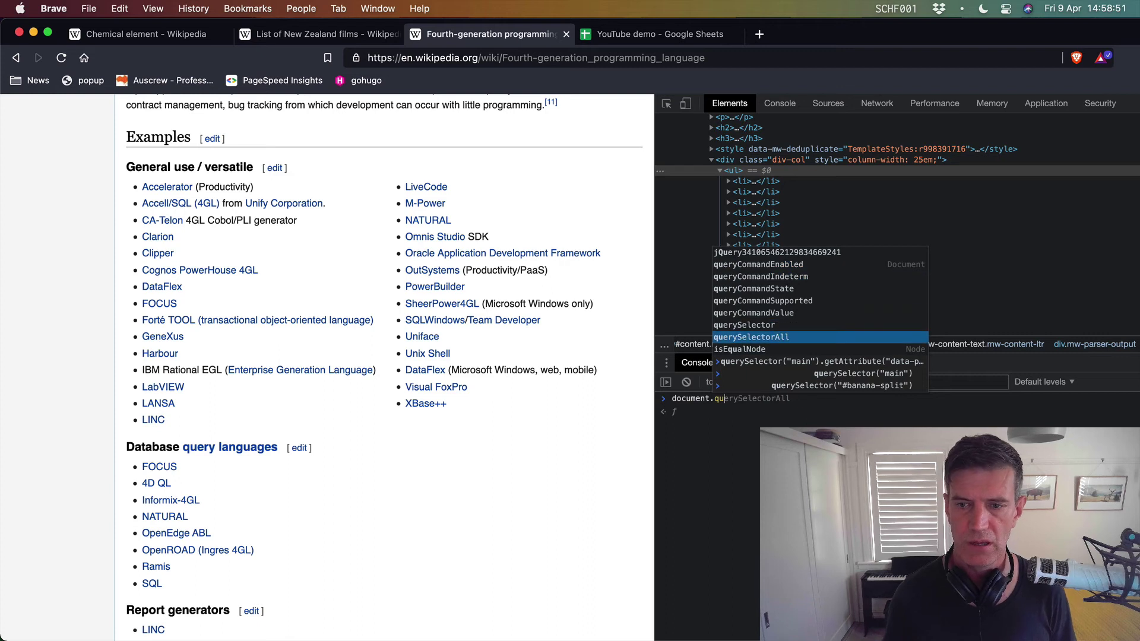
{"action": "key", "text": "Tab"}
{"action": "type", "text": "(\"ul"}
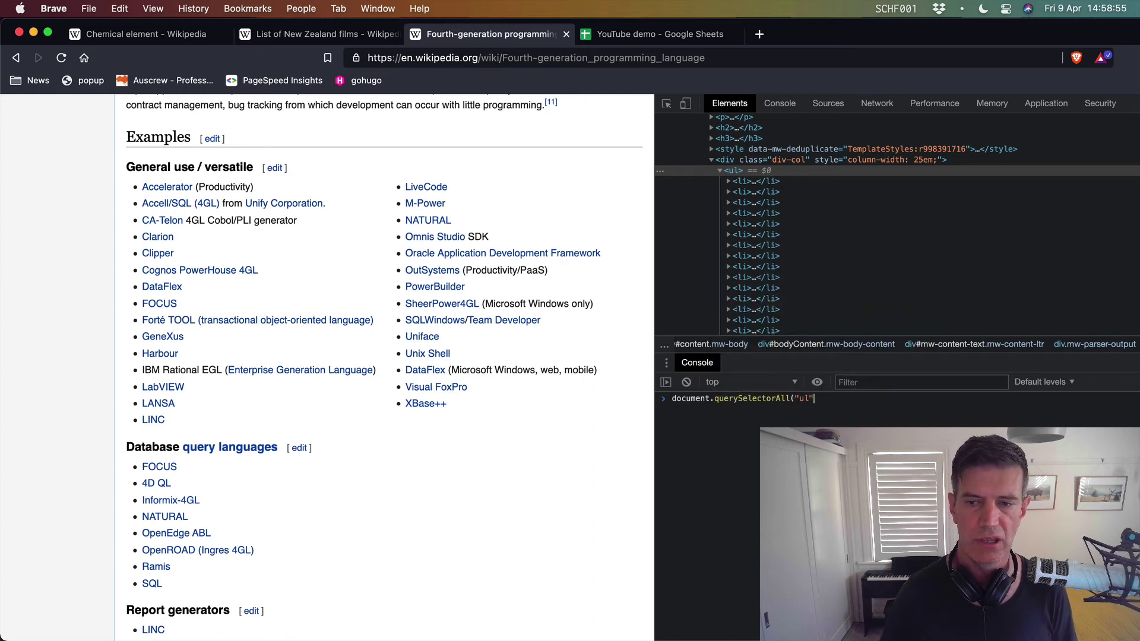
{"action": "type", "text": "\")"}
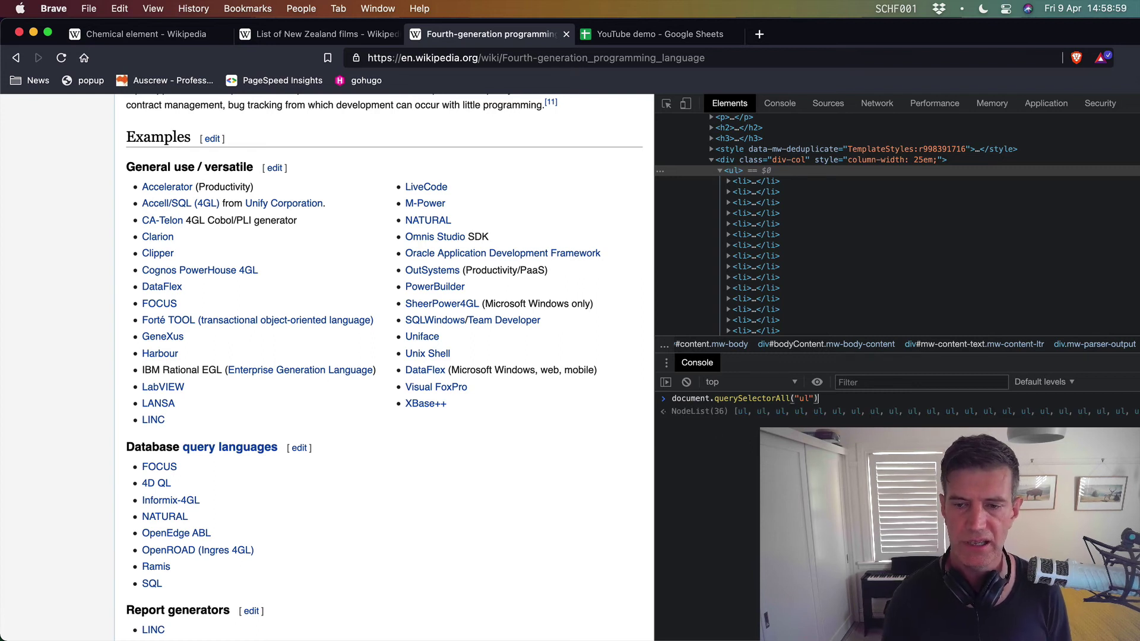
{"action": "key", "text": "Return"}
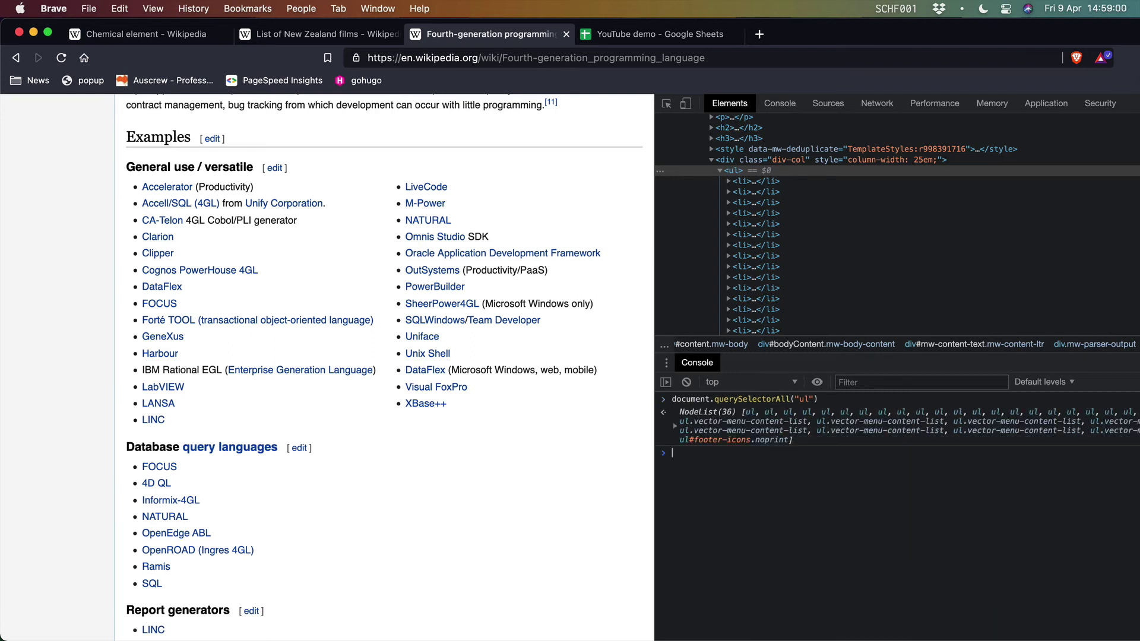
Expand the NodeList and confirm entry 4 is the General use list
{"action": "left_click", "coordinate": [676, 428]}
{"action": "scroll", "coordinate": [705, 468], "scroll_direction": "down", "scroll_amount": 2}
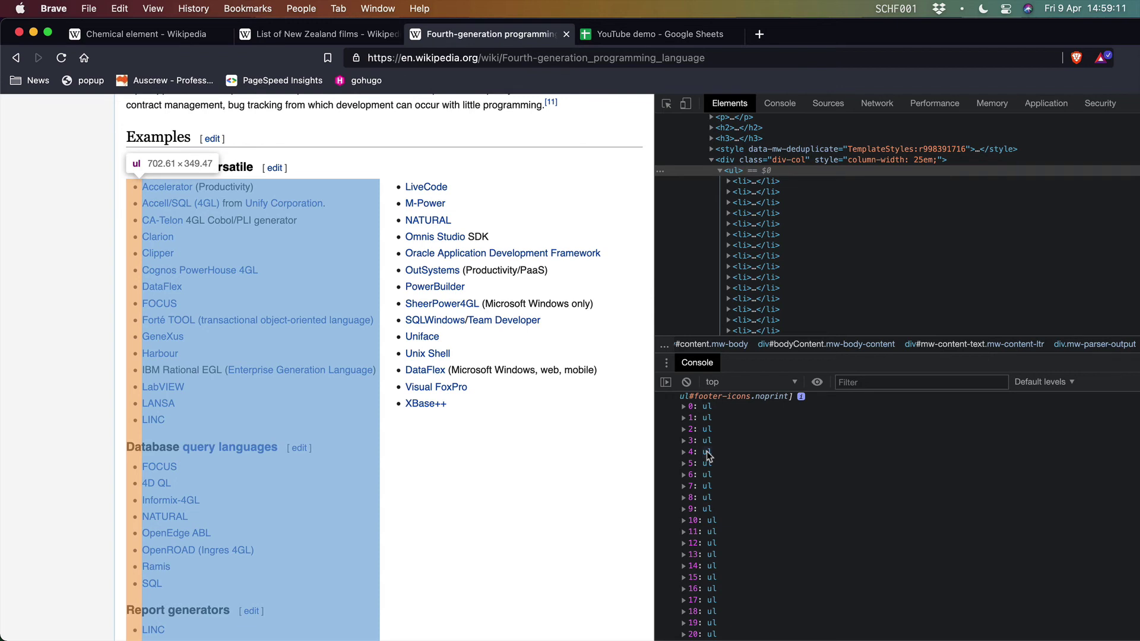
{"action": "left_click", "coordinate": [707, 451]}
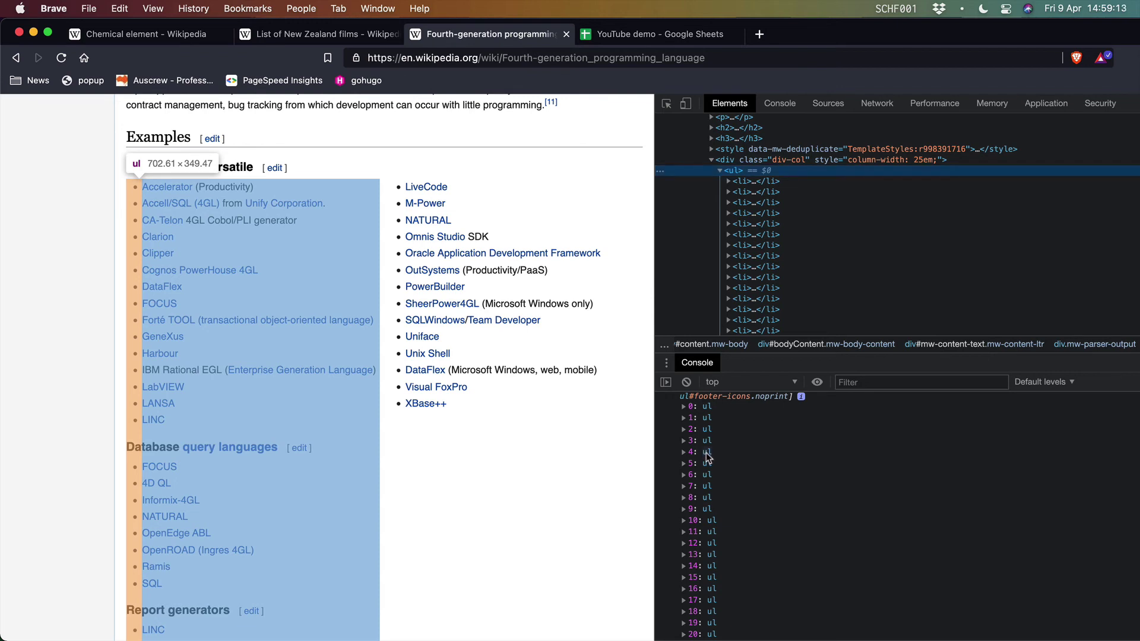
On Sheet3, enter =importhtml(a1, "list", 5) in A3 to import the General use 4GL list
{"action": "left_click", "coordinate": [702, 34]}
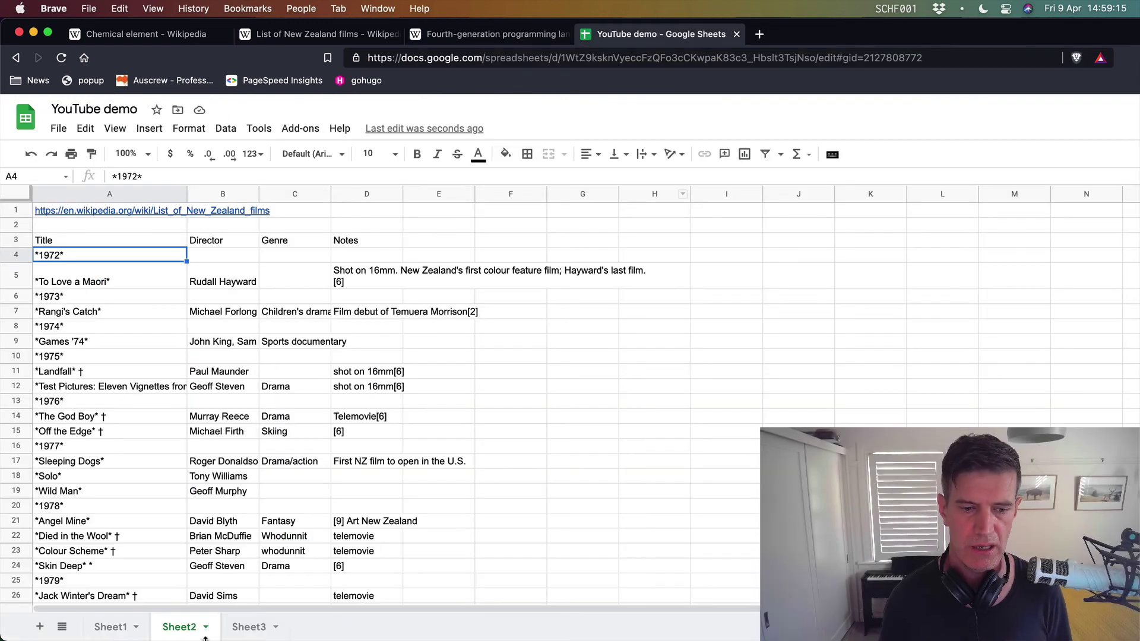
{"action": "key", "text": "alt+Down"}
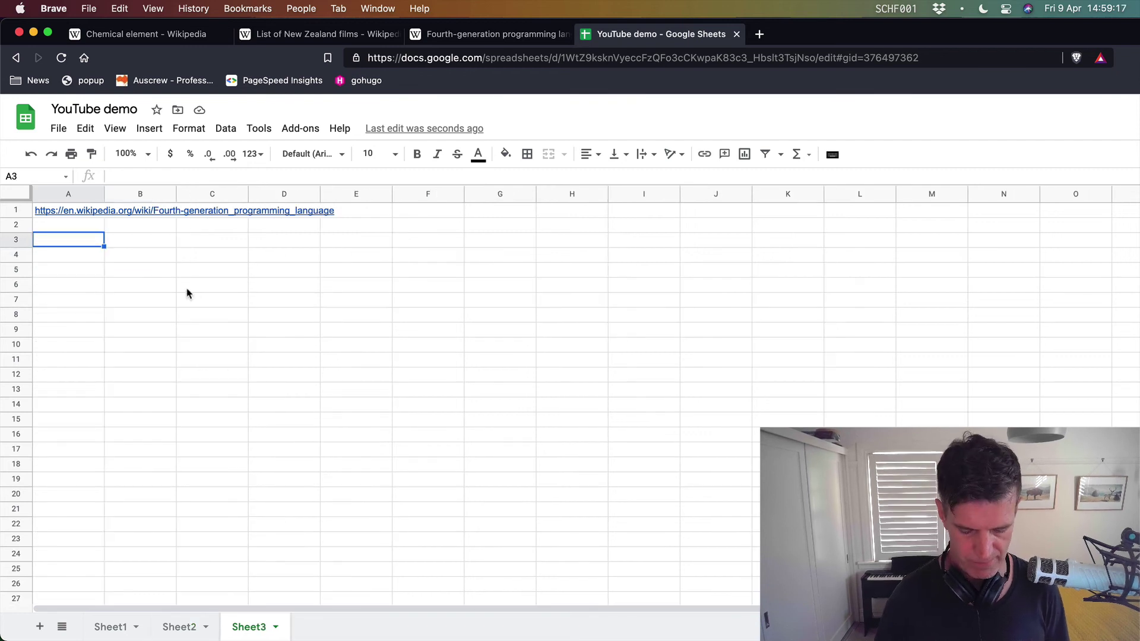
{"action": "type", "text": "=importhtml"}
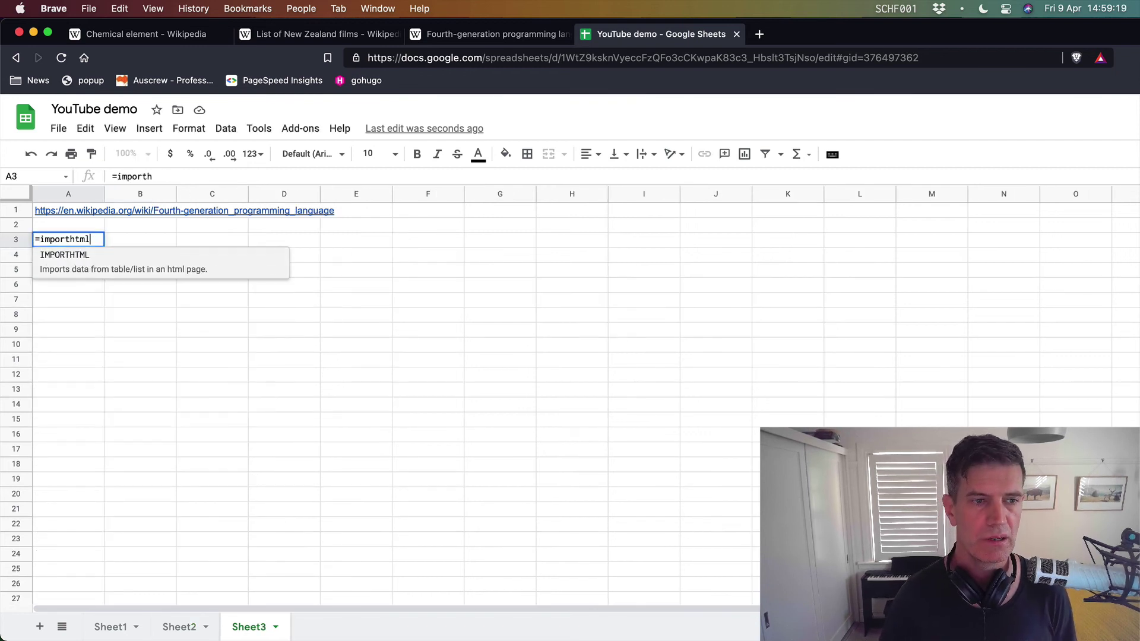
{"action": "type", "text": "(a1, "}
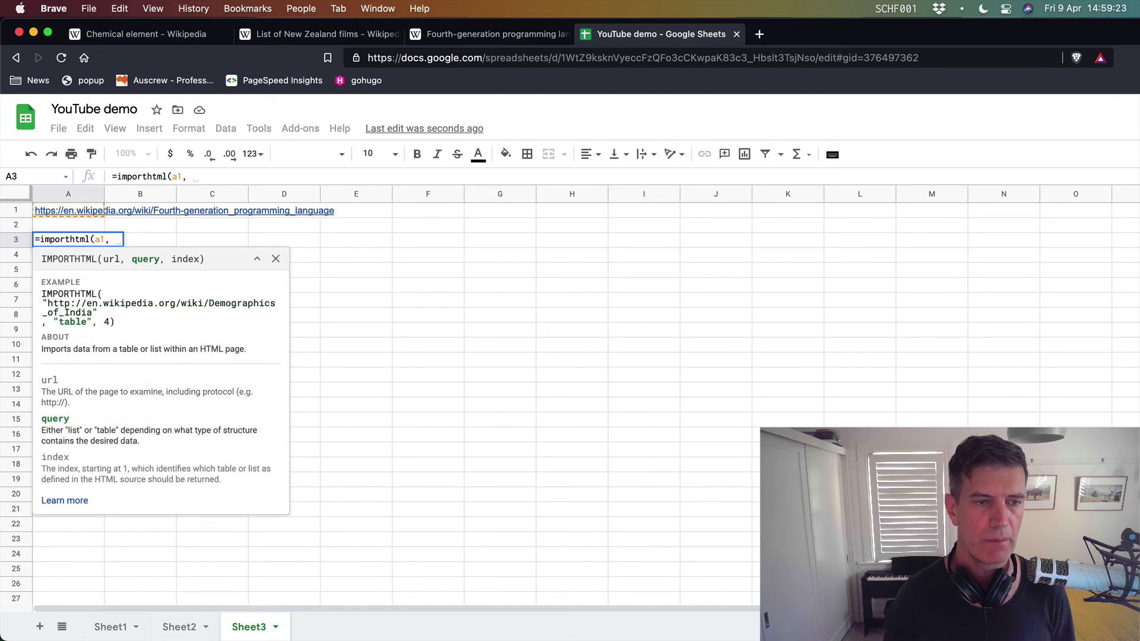
{"action": "type", "text": "\"list\", "}
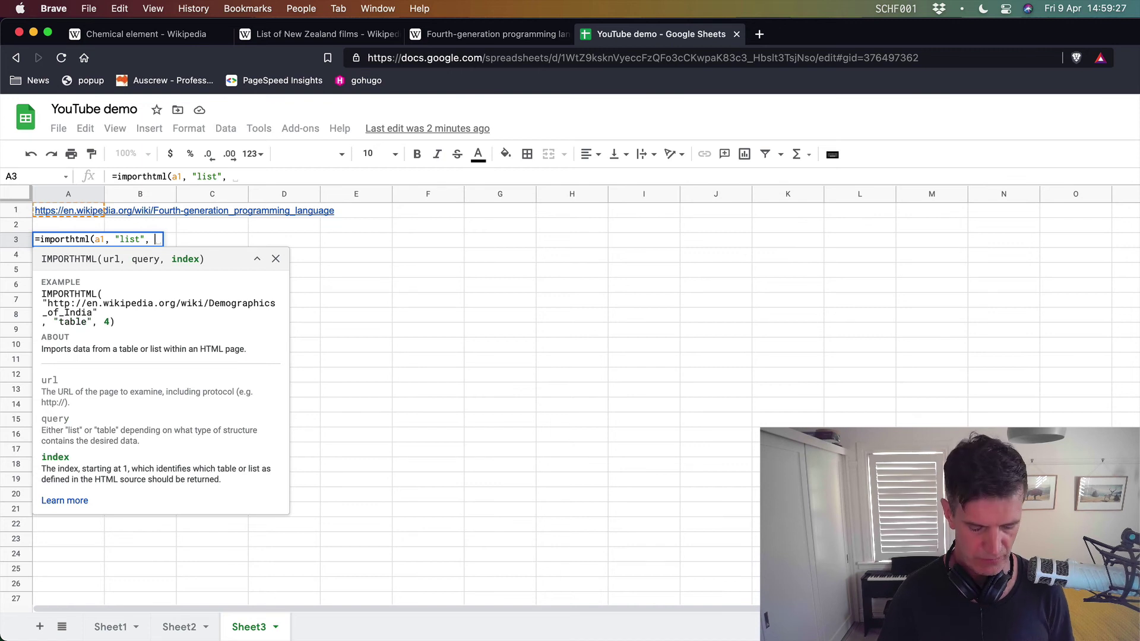
{"action": "type", "text": "5"}
{"action": "key", "text": "Return"}
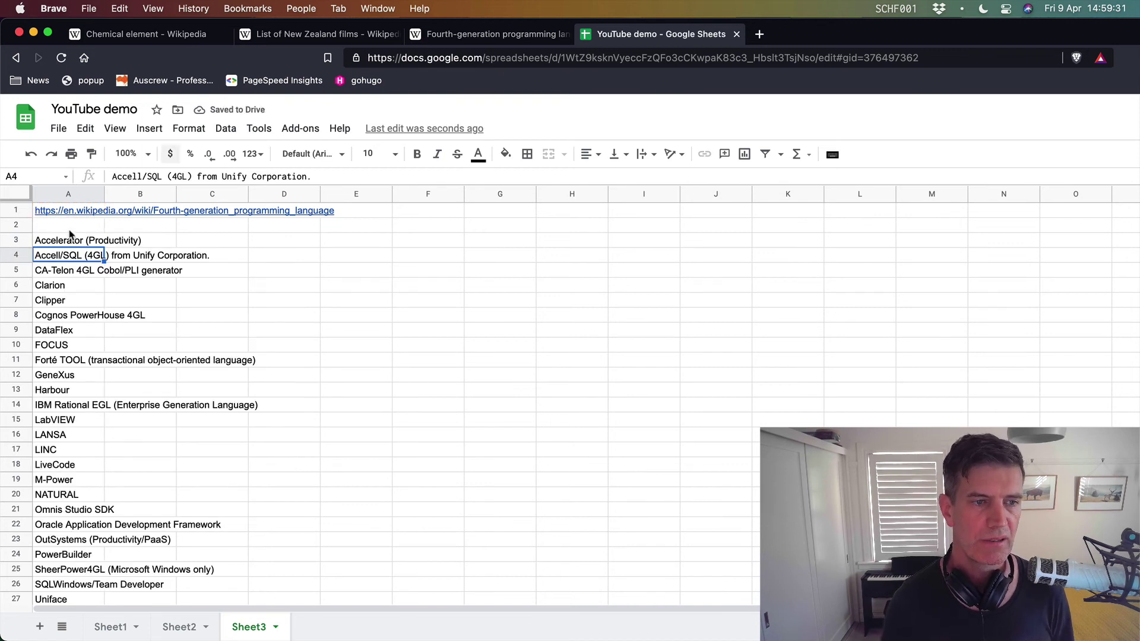
{"action": "left_click", "coordinate": [500, 34]}
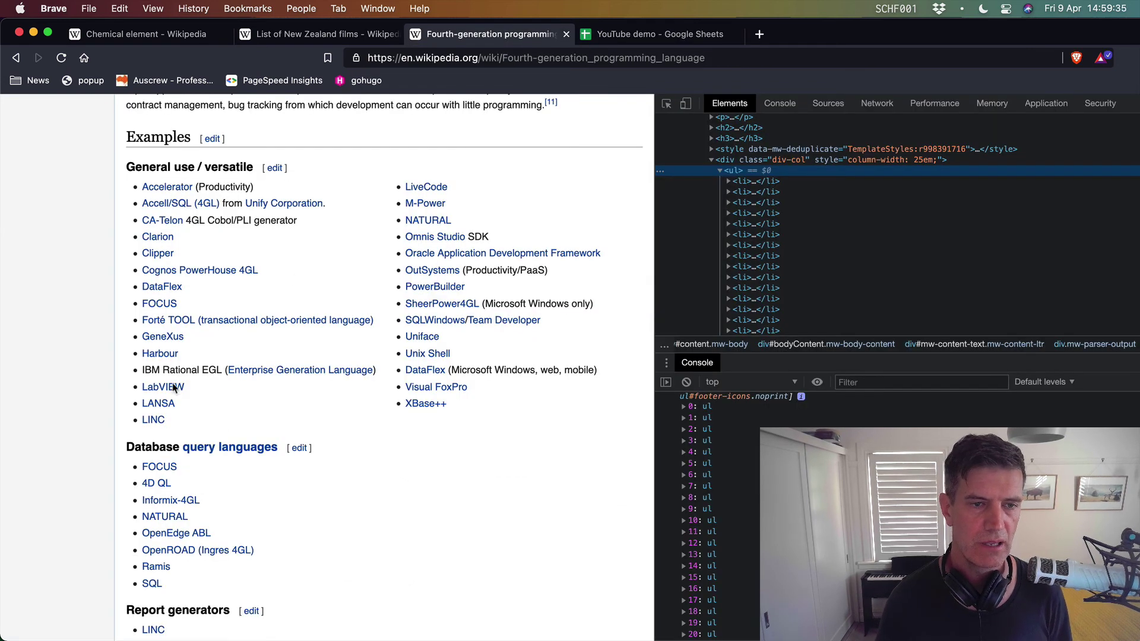
{"action": "left_click", "coordinate": [659, 34]}
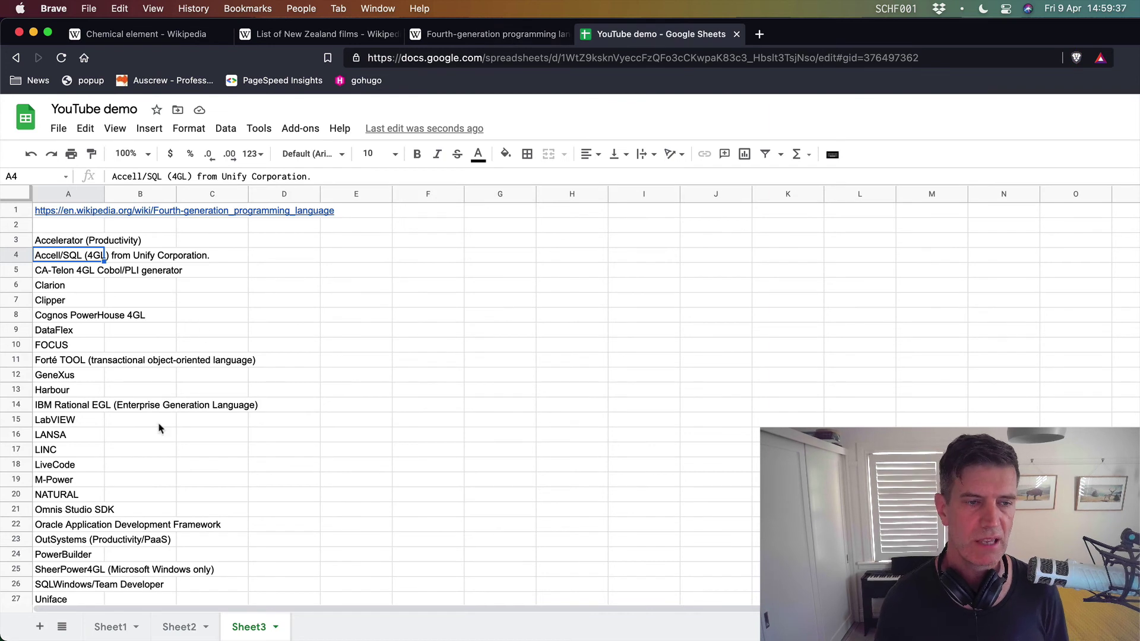